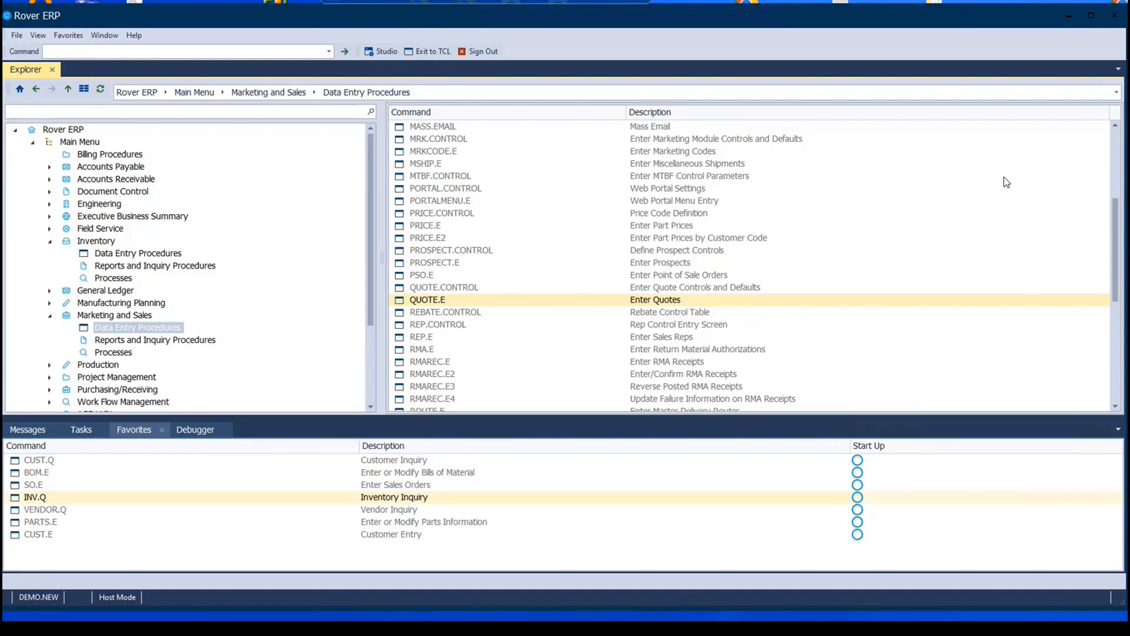
Step: Open the SOQUOTE.E sales order quote entry form from the Marketing and Sales data entry procedures and reposition its window
scroll(818, 340, down, 3)
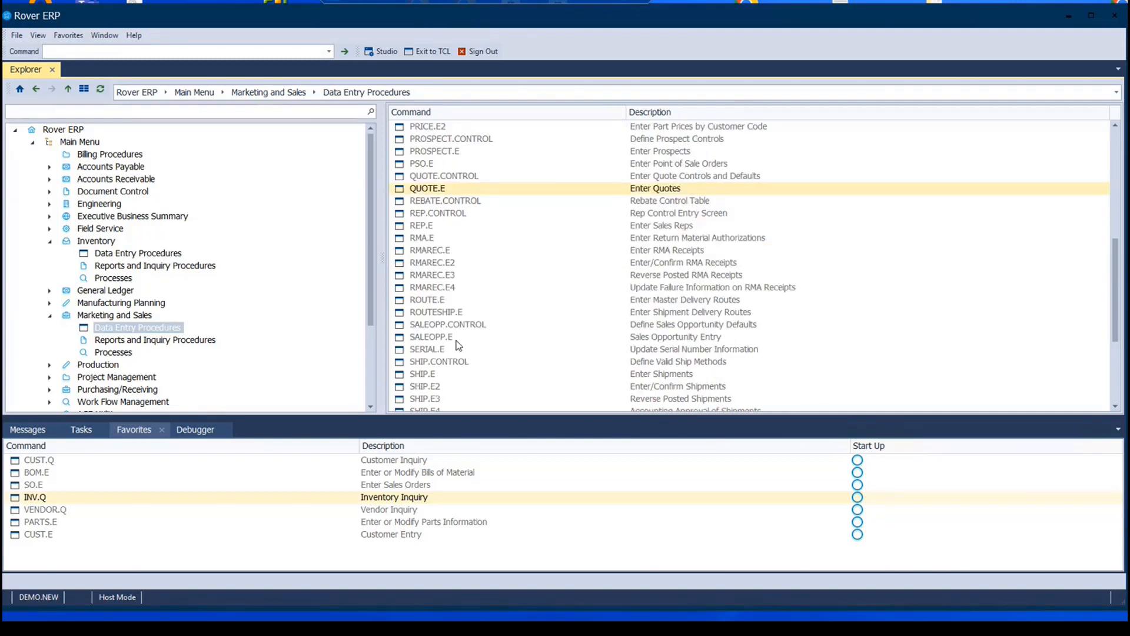
scroll(475, 358, down, 1)
scroll(481, 357, down, 2)
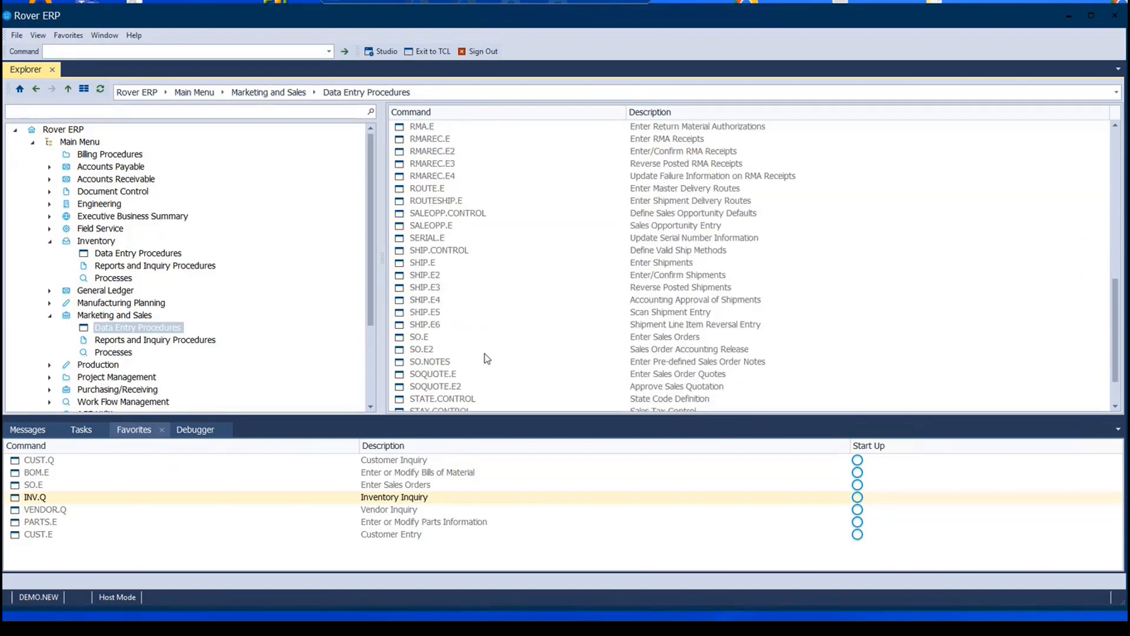
click(454, 378)
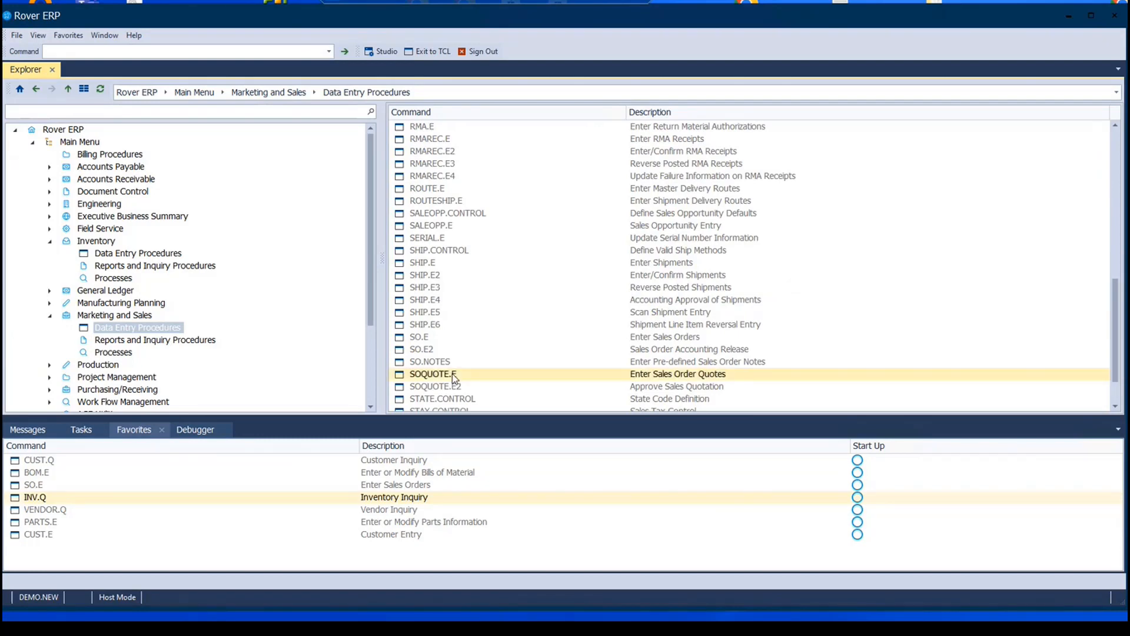
double_click(455, 378)
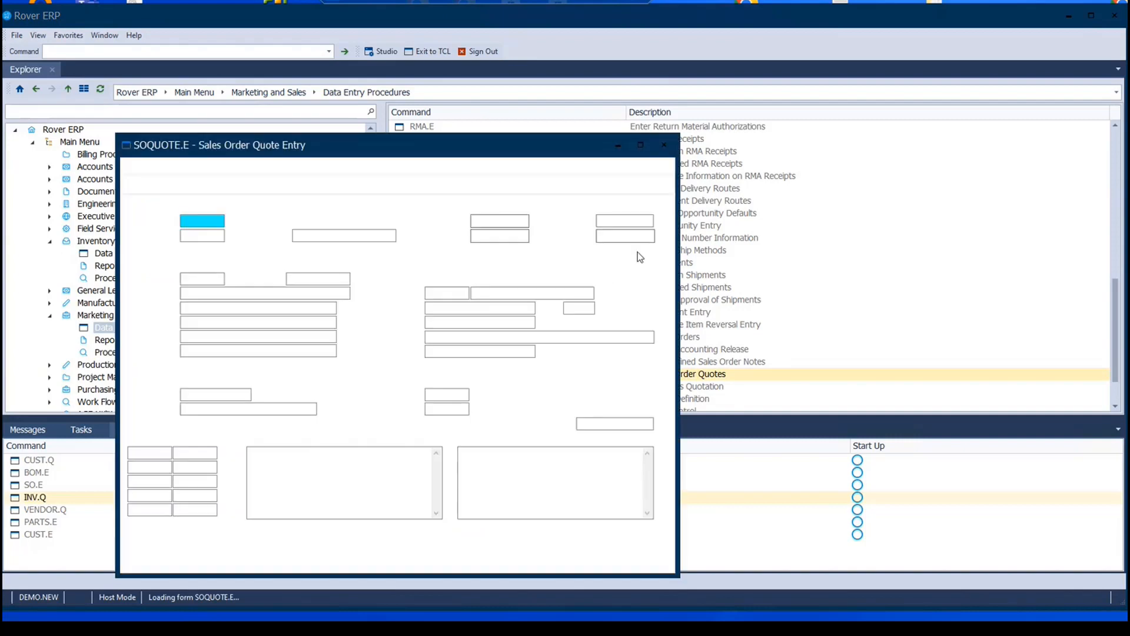
drag(475, 150, 553, 80)
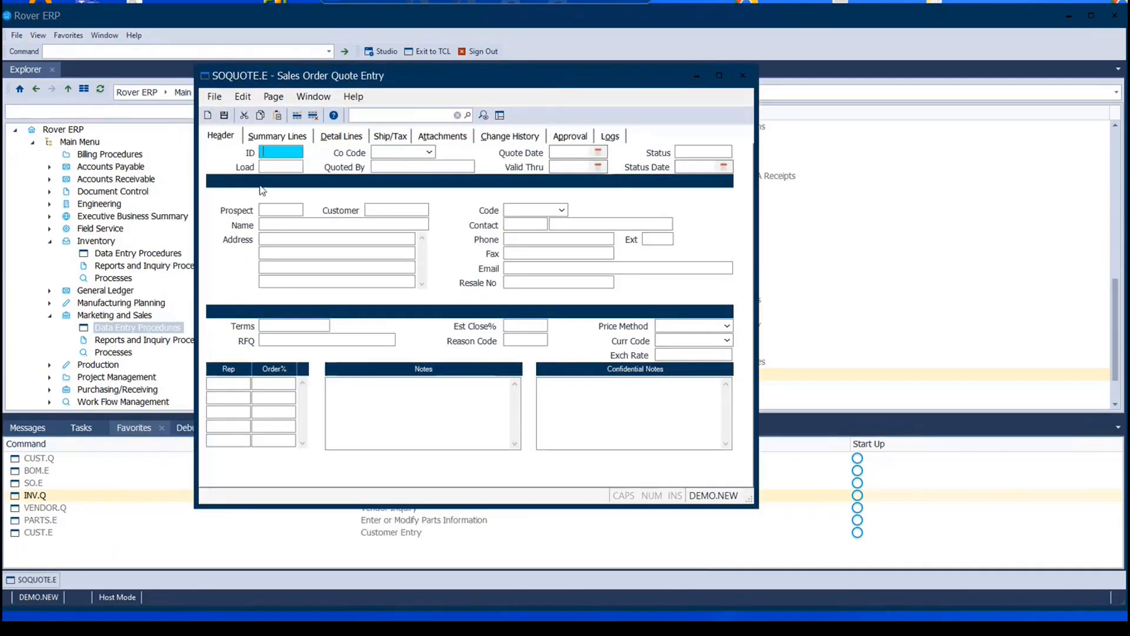
Step: Check the lookup options available for the quote ID, and start a new quote with the ID left blank
right_click(277, 149)
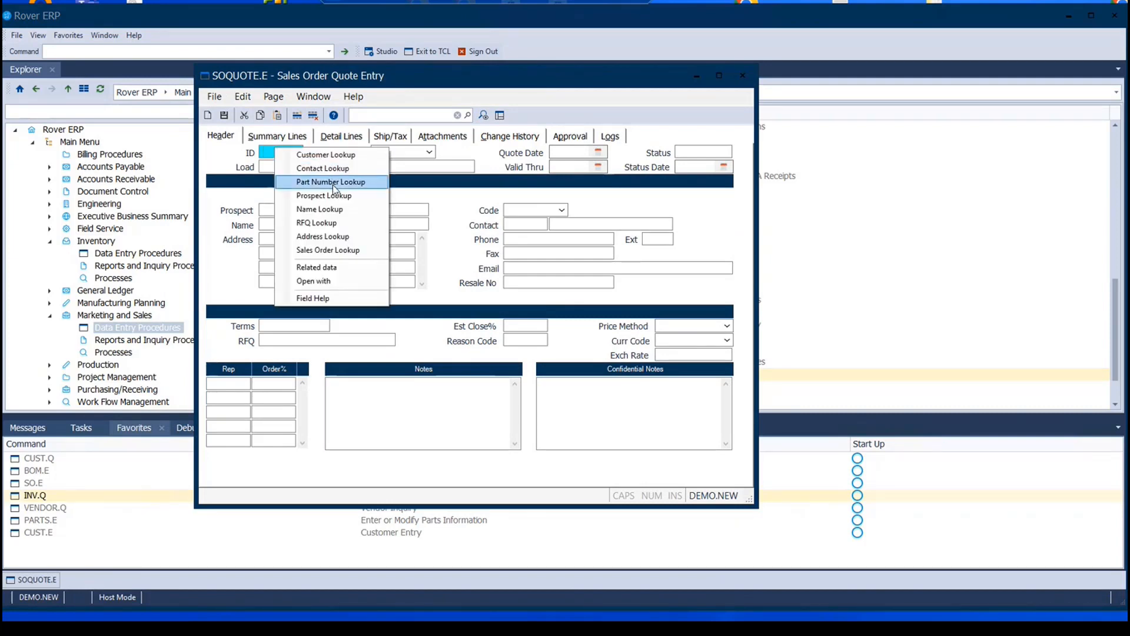
click(265, 153)
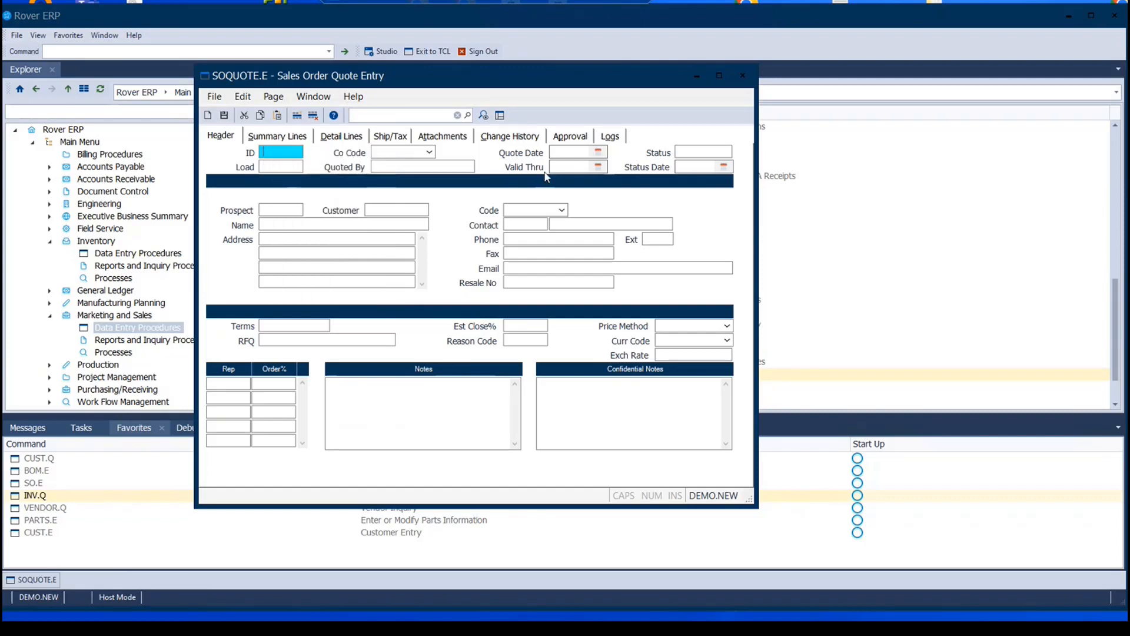
key(Return)
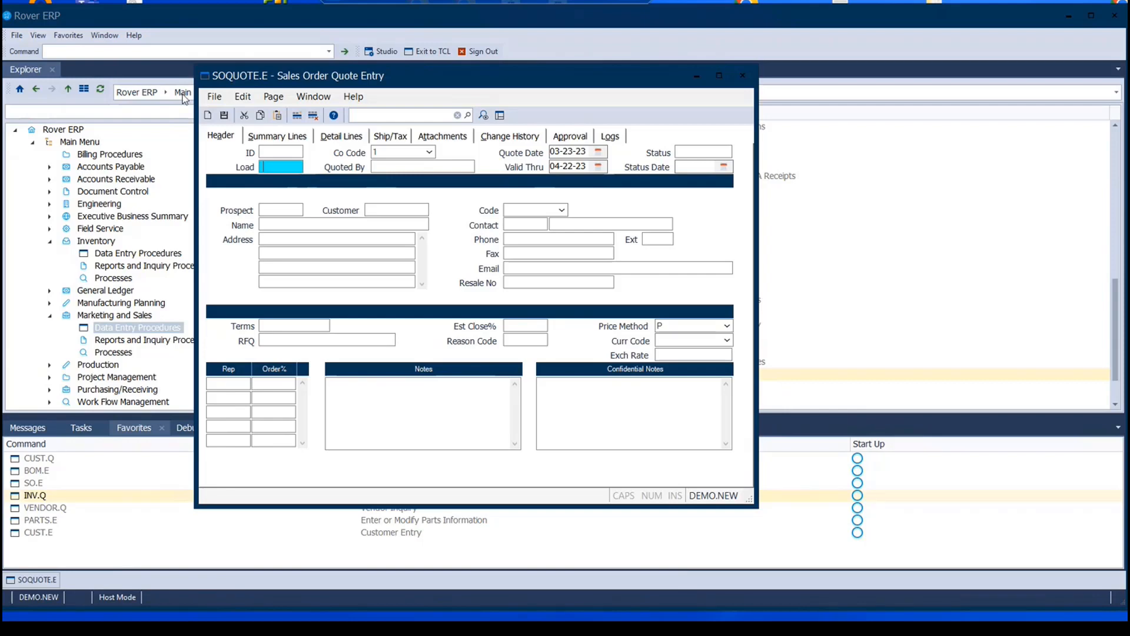
Step: Enter the quoting person's first name in Quoted By and keep the default quote and valid-through dates
click(409, 164)
key(Caps_Lock)
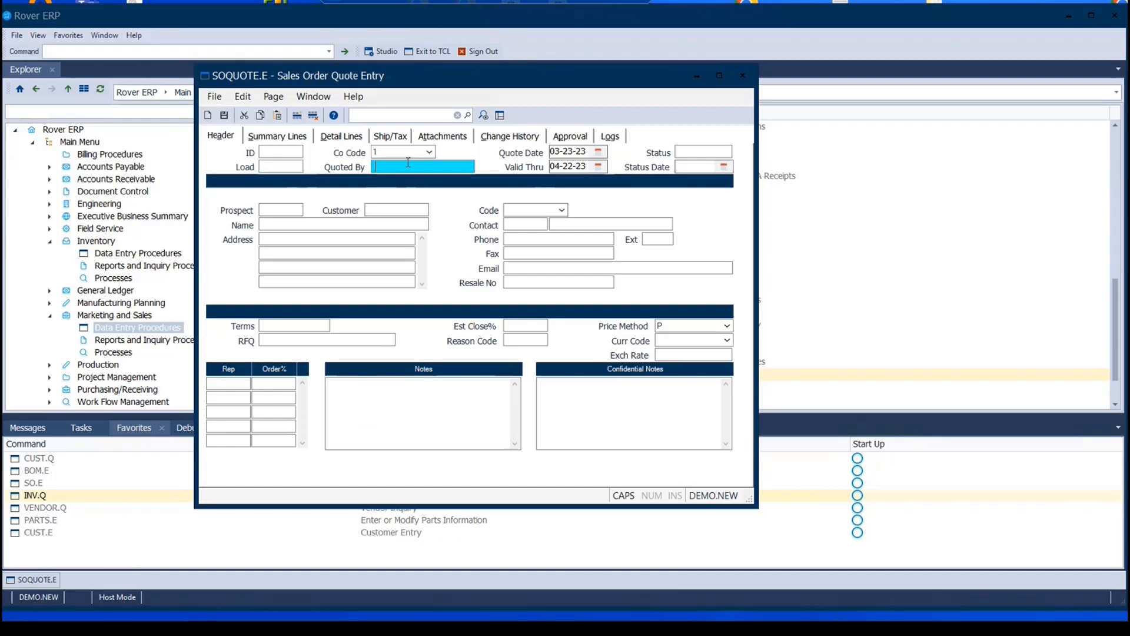
text(rON)
key(Caps_Lock)
key(BackSpace)
key(BackSpace)
key(BackSpace)
text(Ron)
key(Tab)
key(Tab)
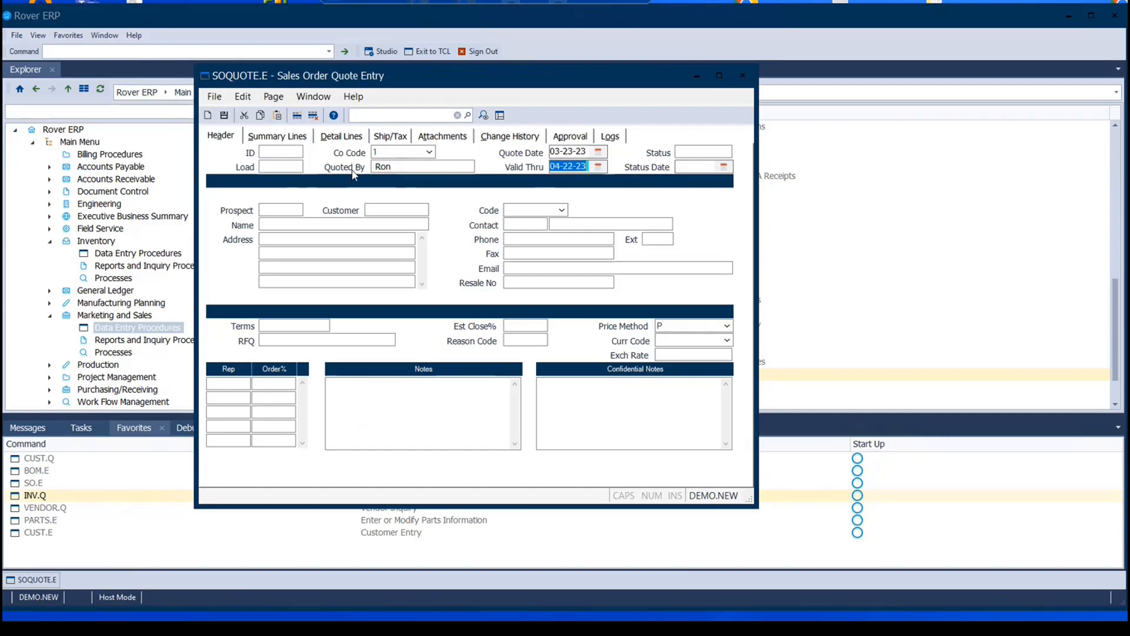
Step: Look up customers matching "evan" and assign Evans Supplies as the quote's customer
click(300, 211)
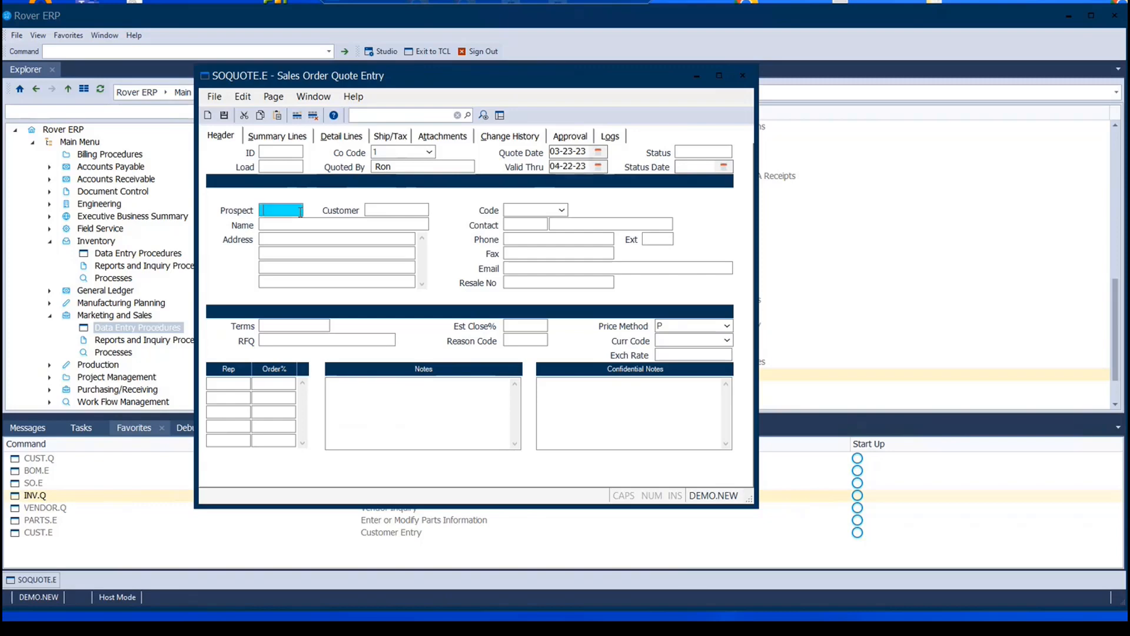
click(416, 209)
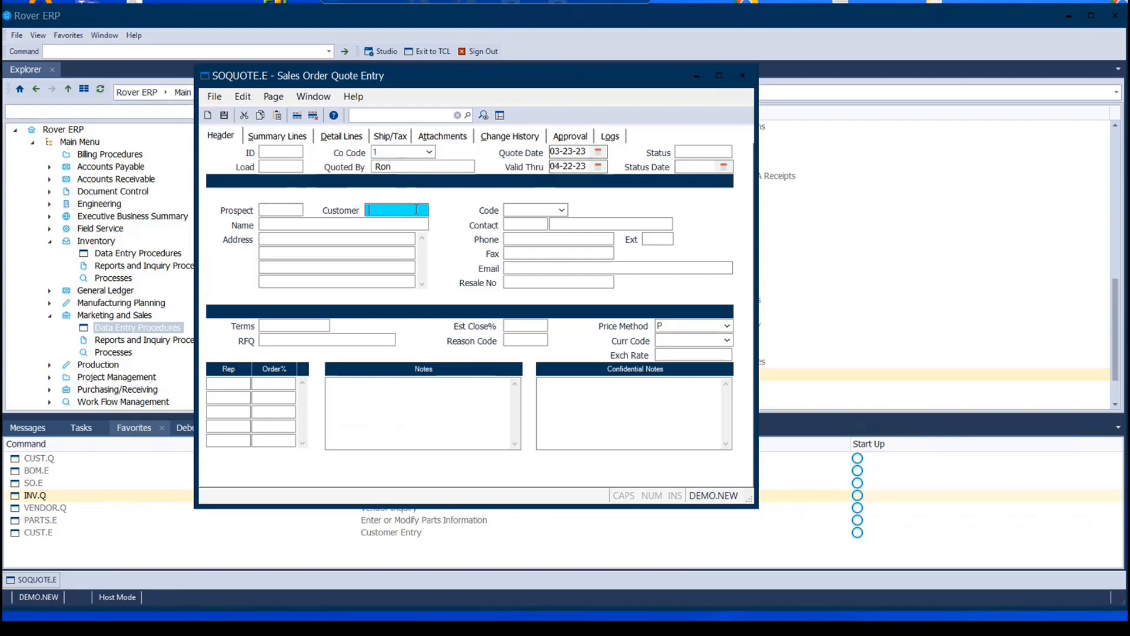
click(304, 225)
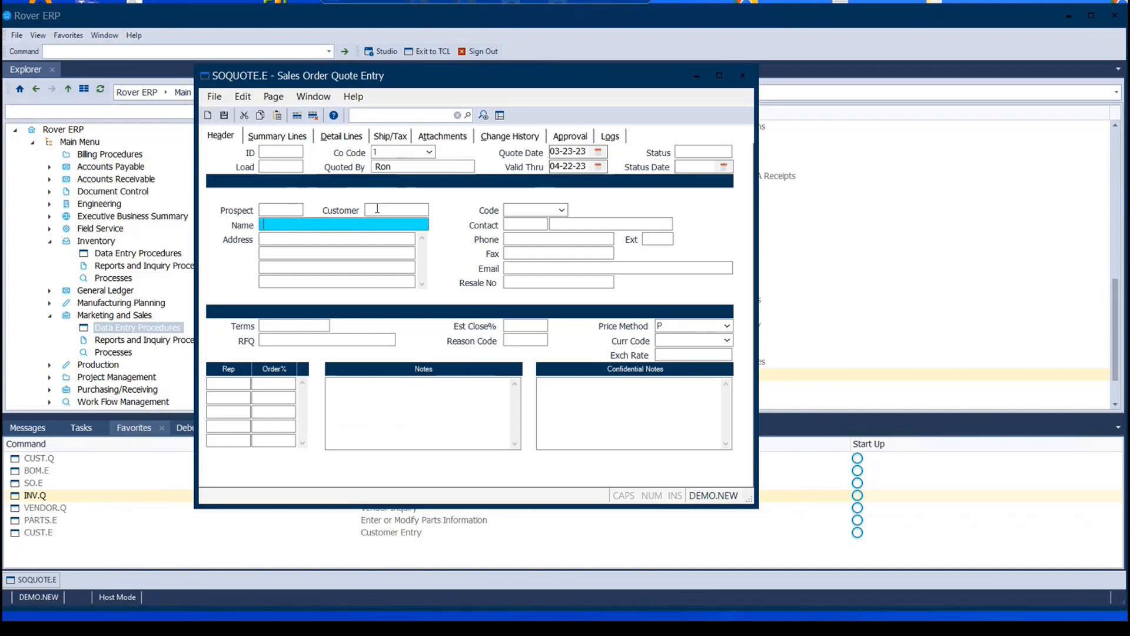
click(393, 210)
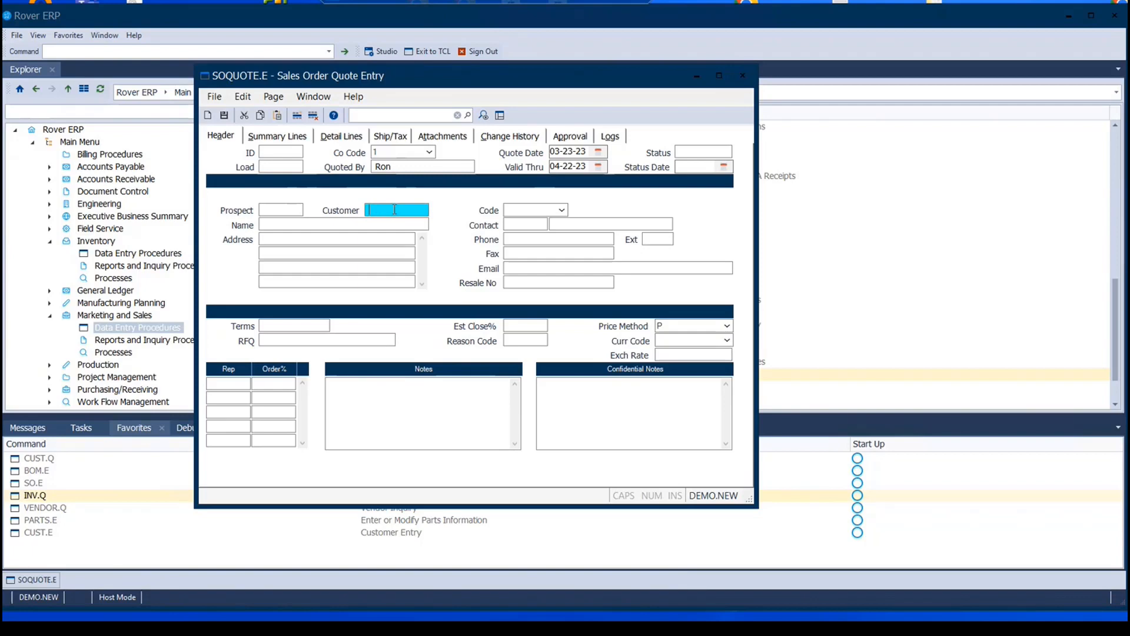
text(evan)
key(Return)
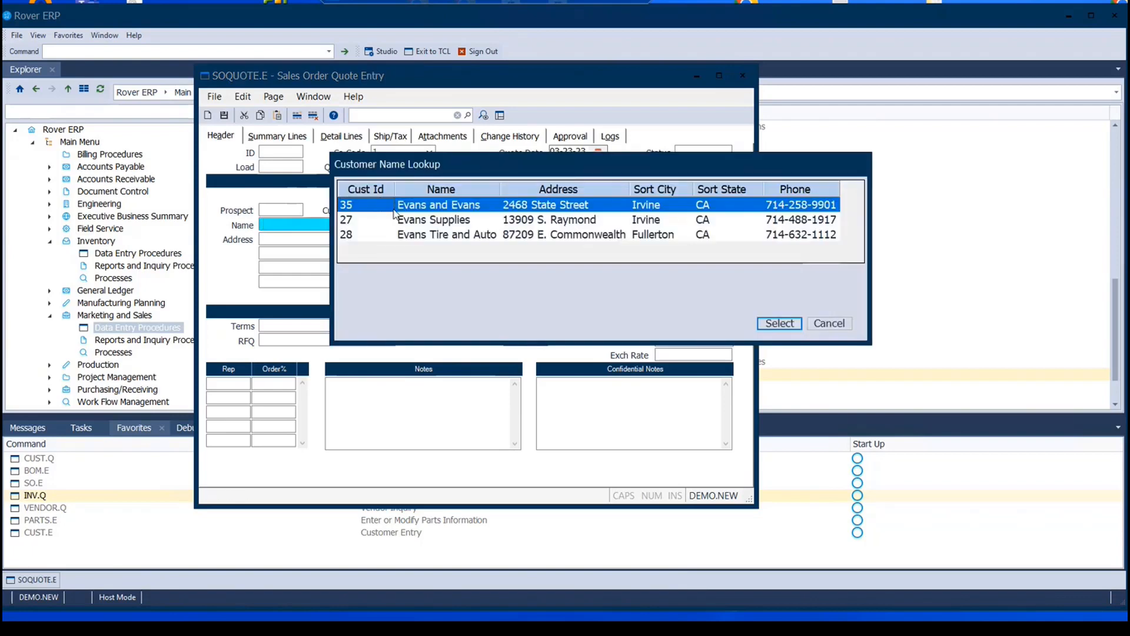
double_click(411, 221)
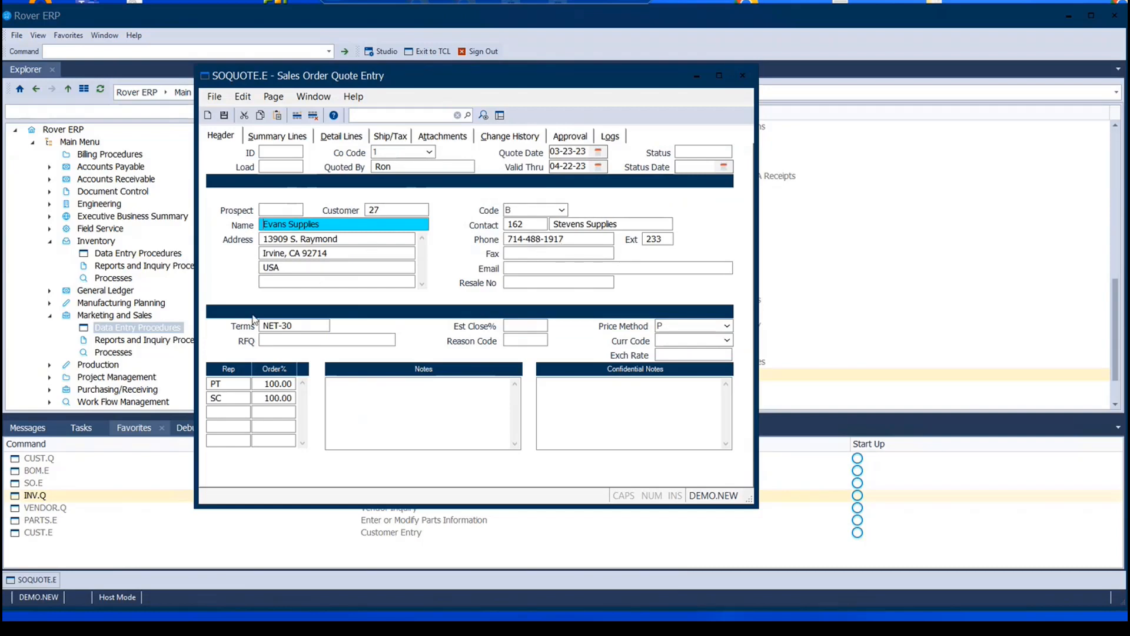
Step: Review the header's RFQ, estimated close percentage, reason code, price method options, notes and confidential notes
click(274, 340)
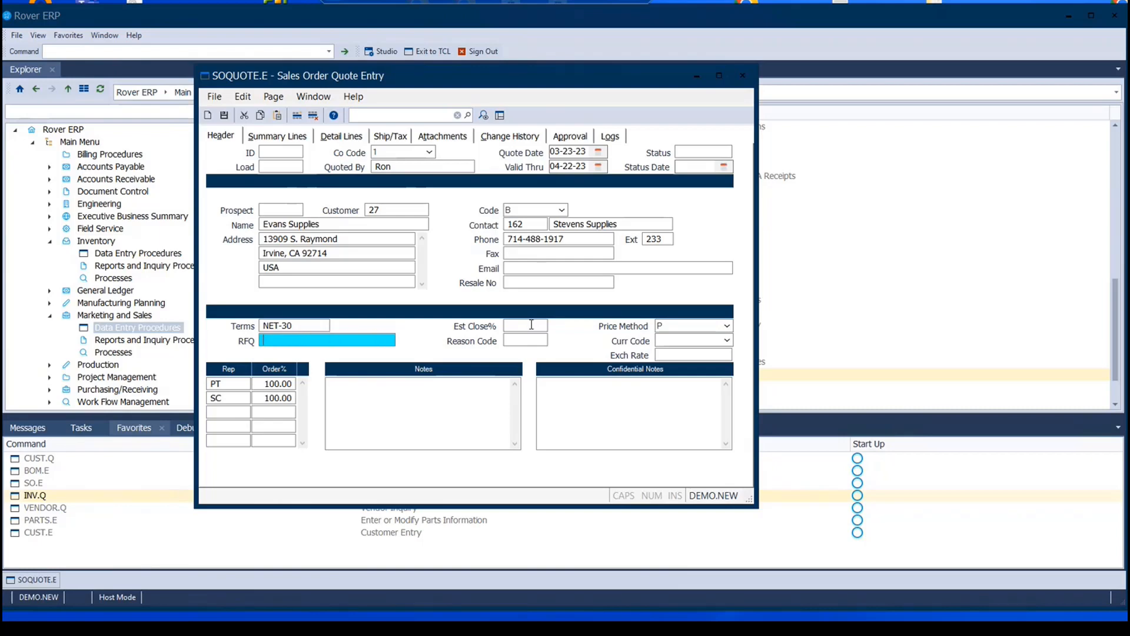
click(534, 326)
click(532, 339)
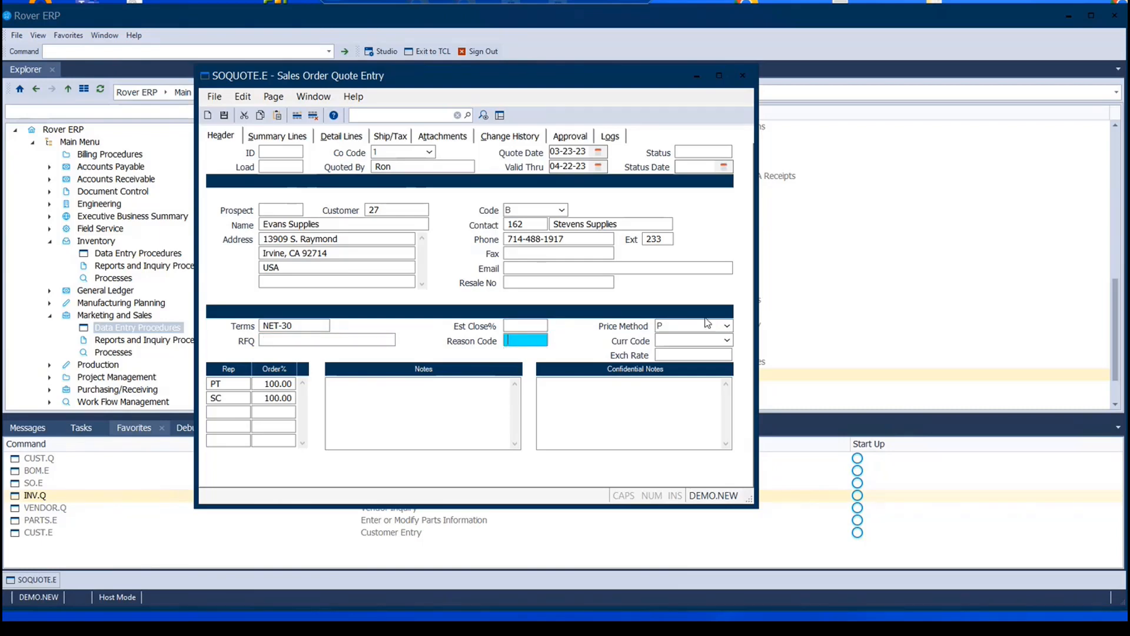
click(728, 325)
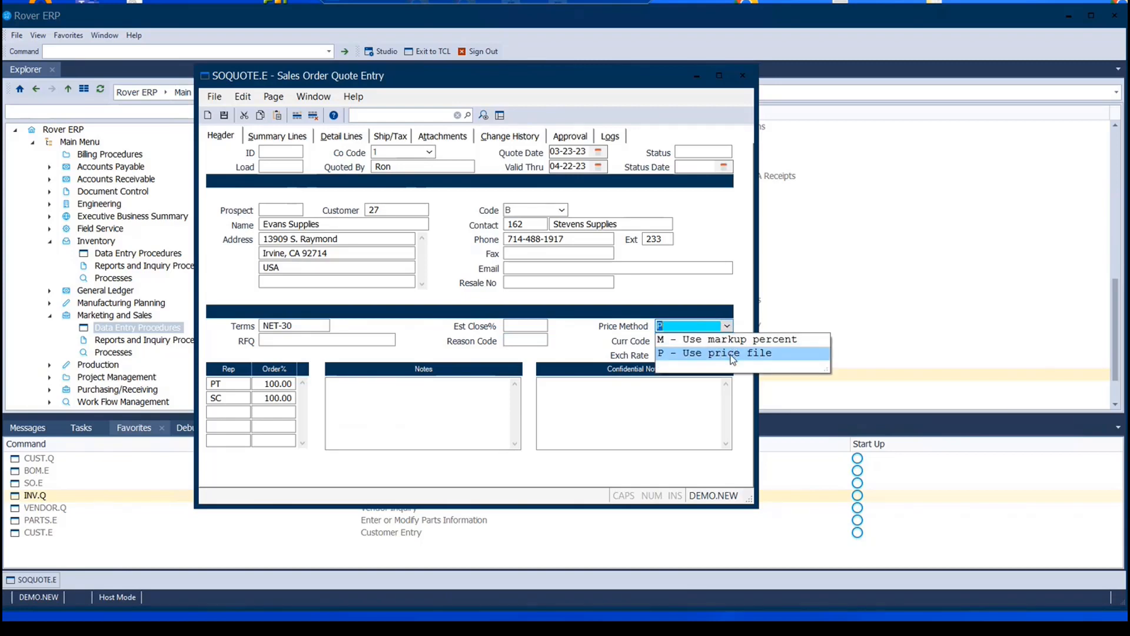
click(696, 324)
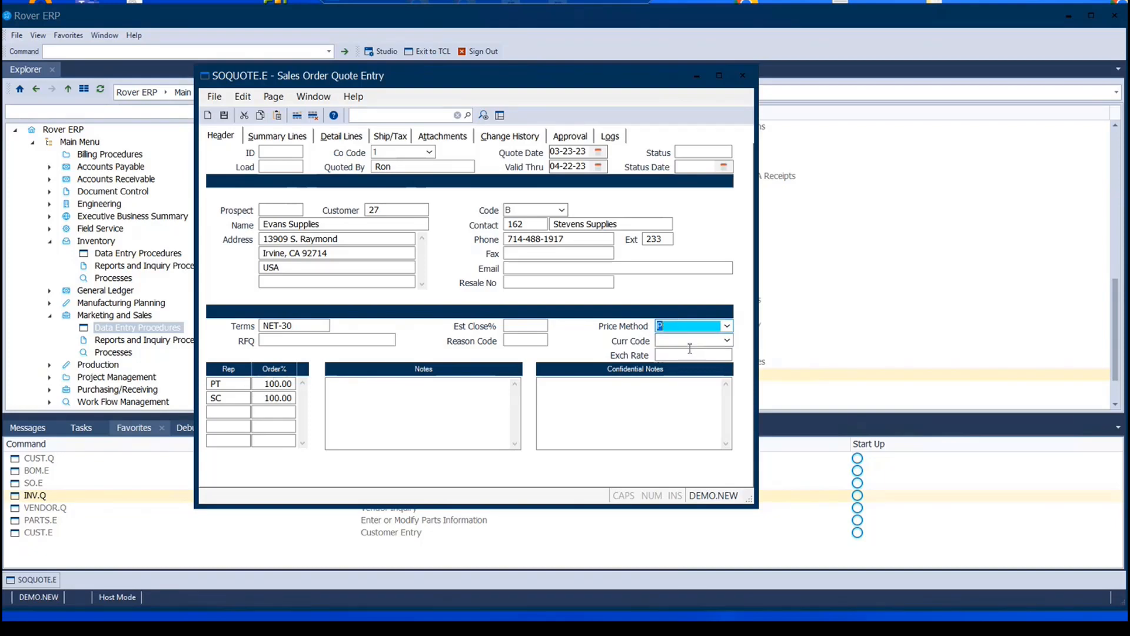
click(440, 393)
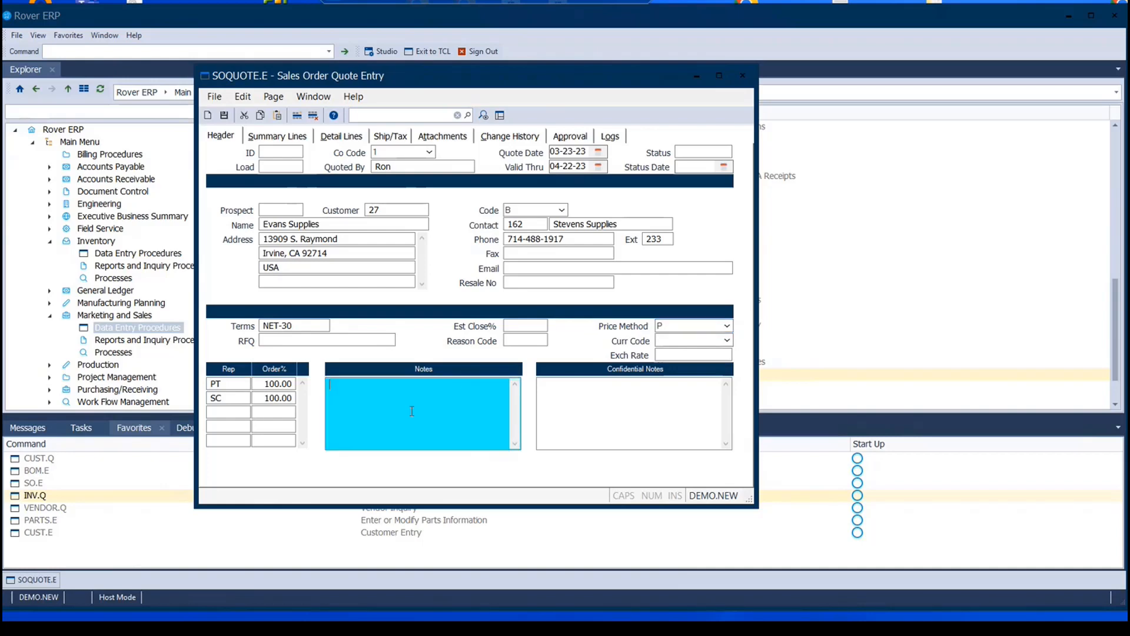
click(627, 397)
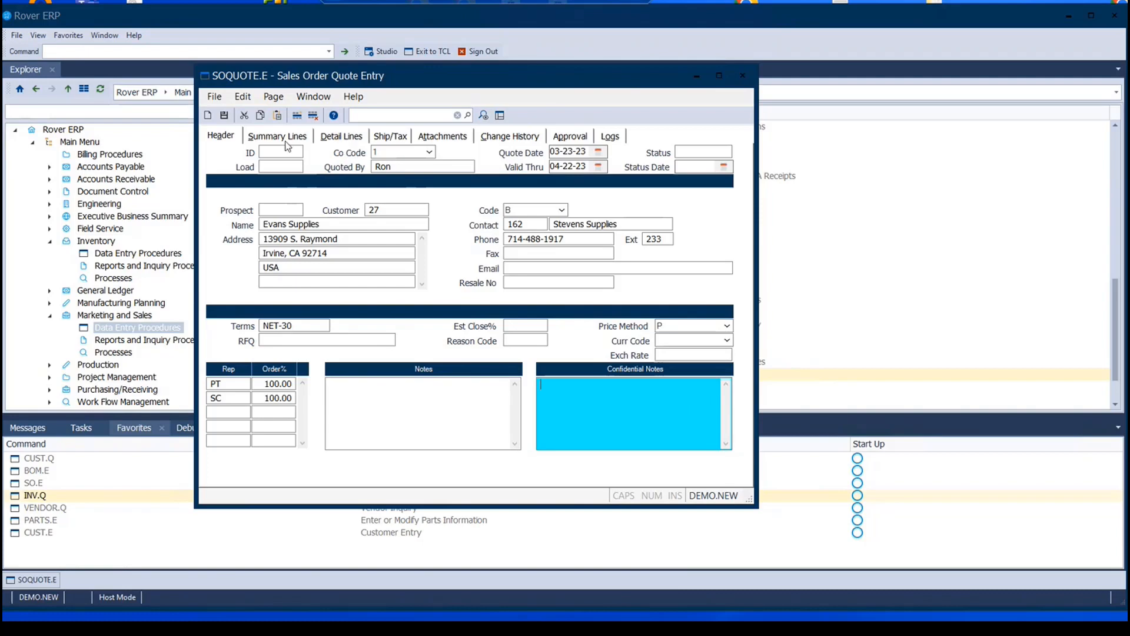
Step: Add part 110-51-52-C to detail line 1 of the quote, looking it up by the prefix "110-"
click(302, 137)
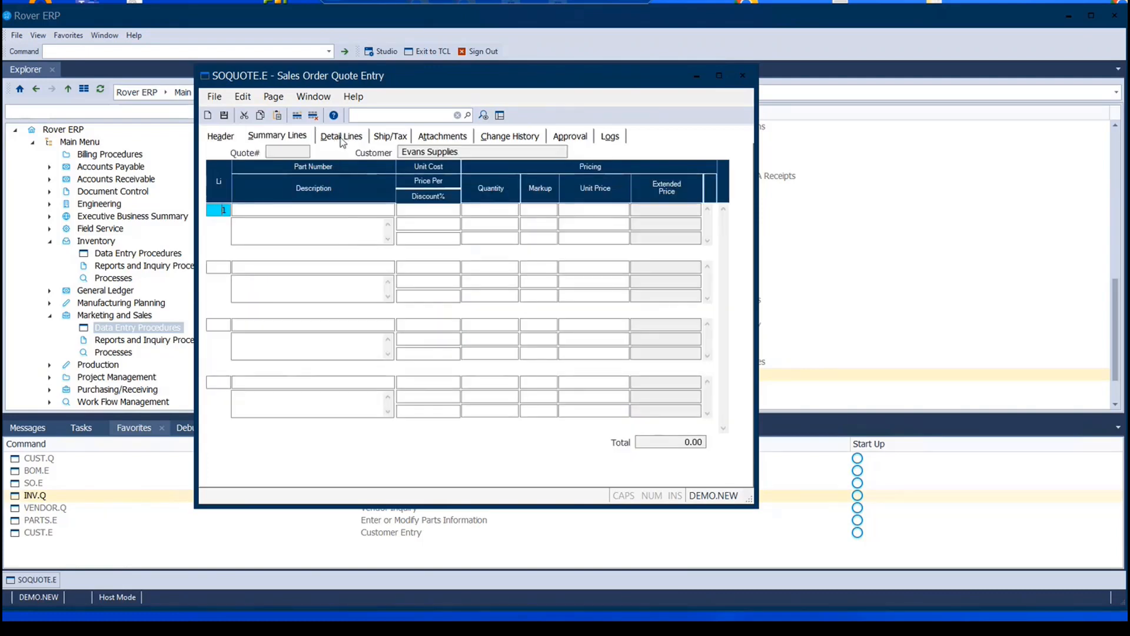
click(341, 137)
click(292, 194)
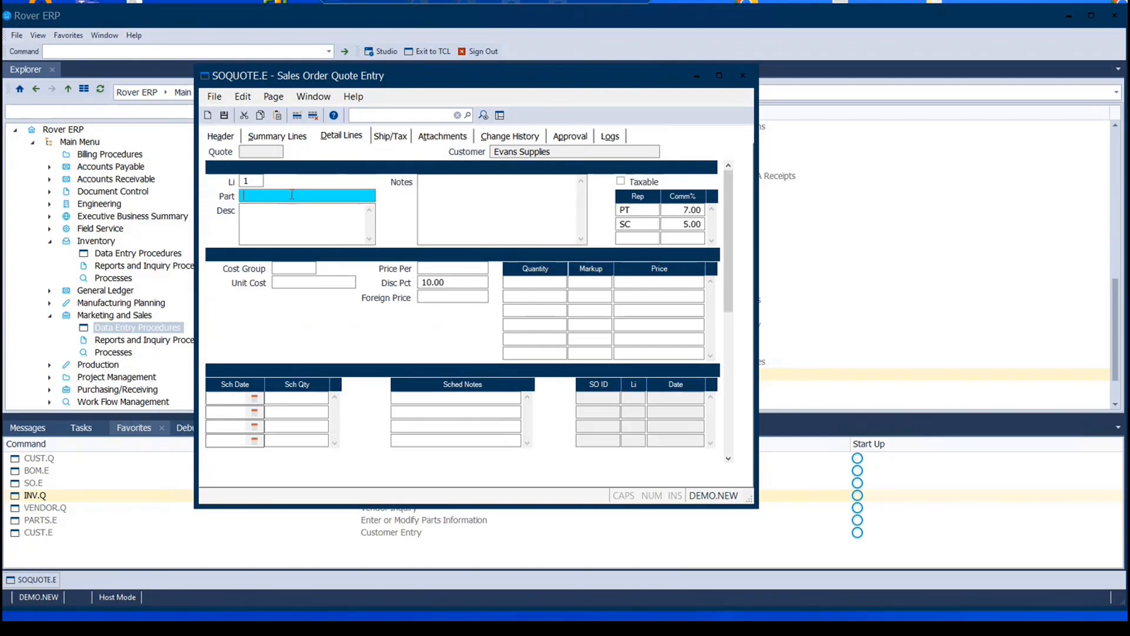
text(110-)
key(Return)
key(Return)
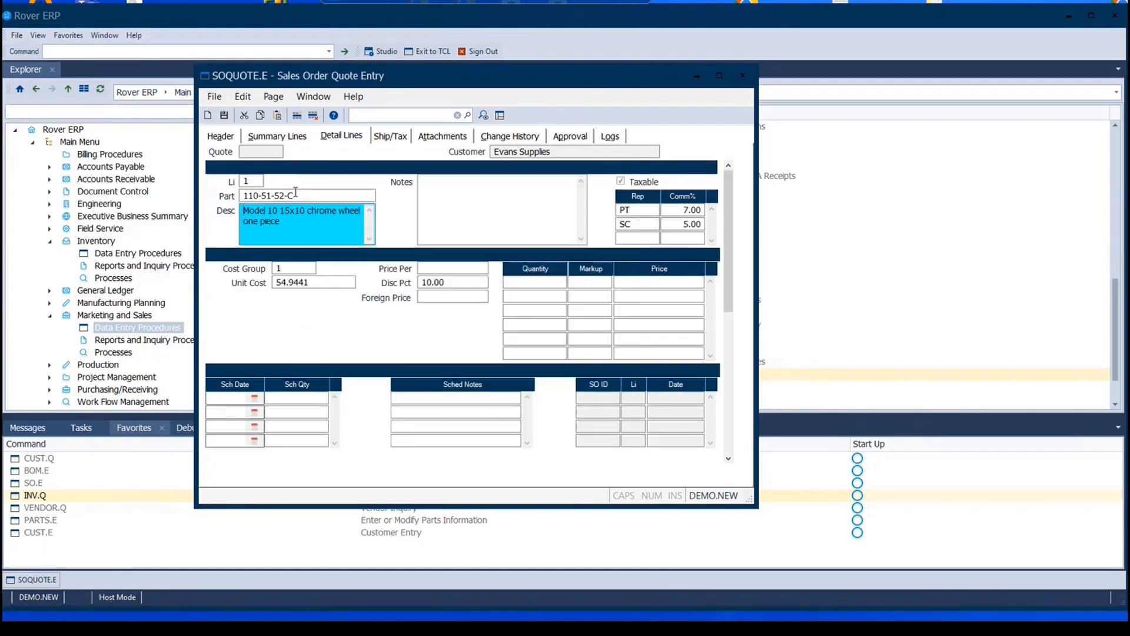
Step: Load the quantity price breaks for line 1 and review the price at each quantity level
click(449, 196)
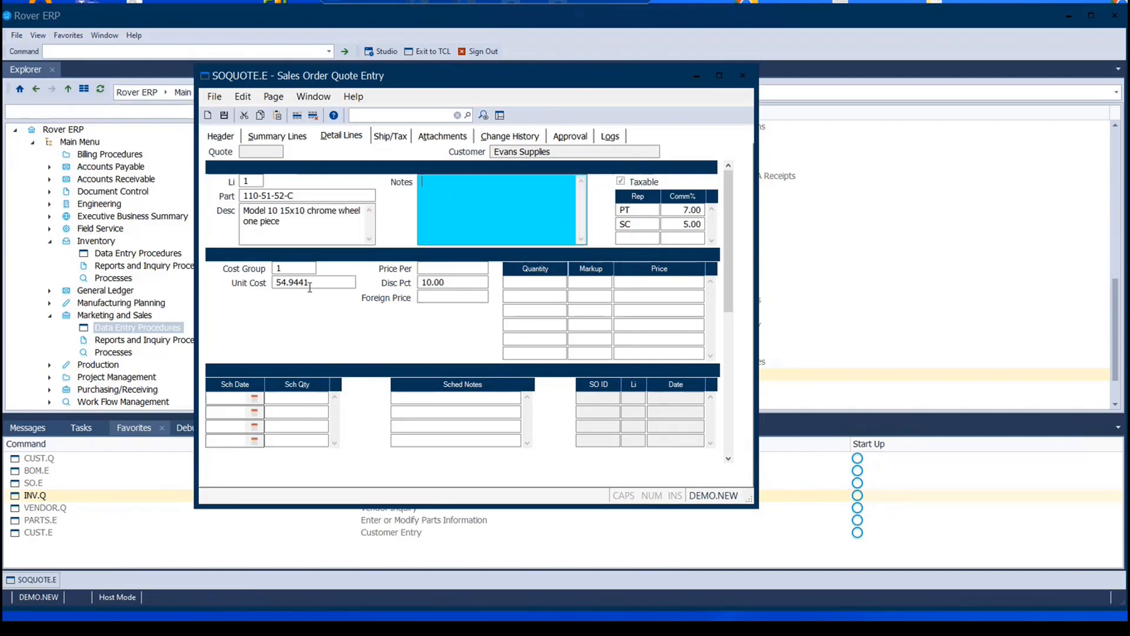
click(547, 283)
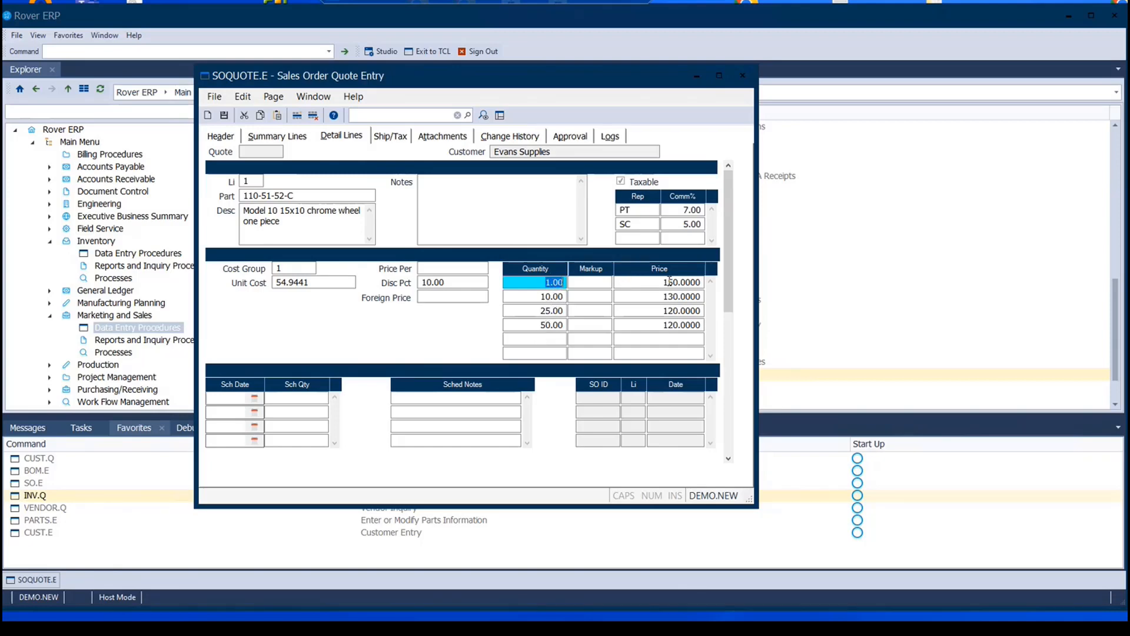
click(693, 282)
click(692, 296)
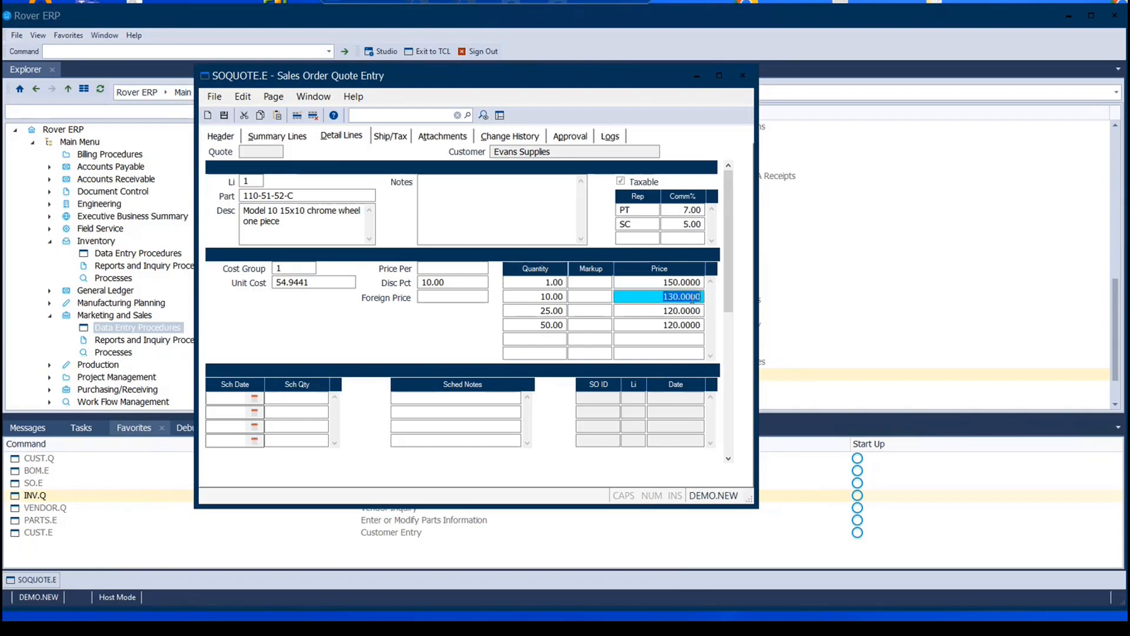
click(693, 309)
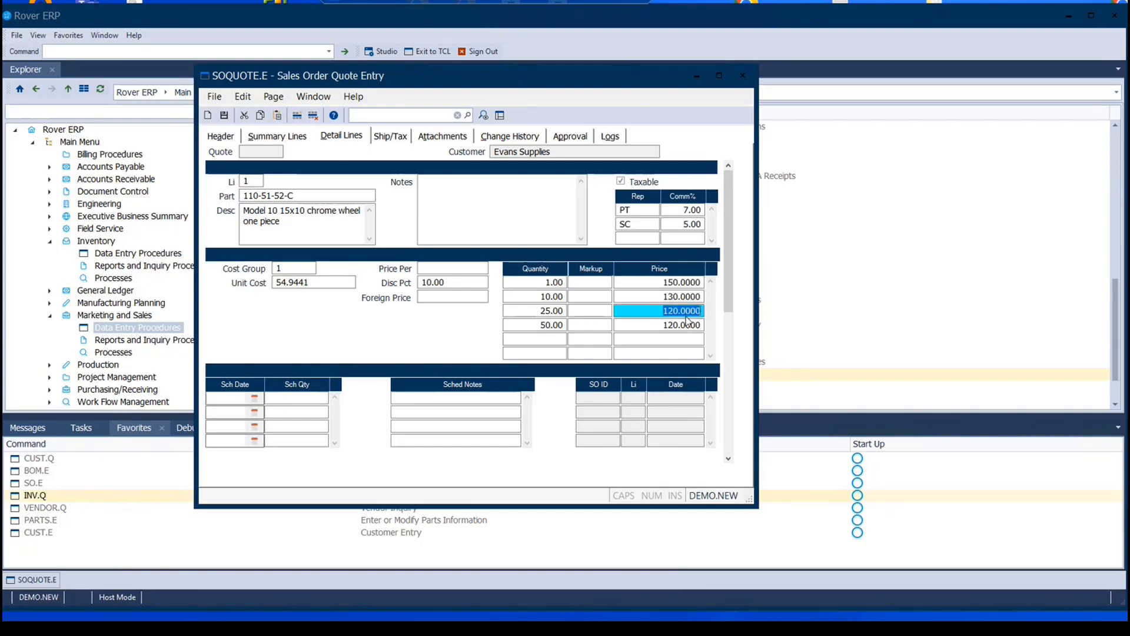
click(693, 325)
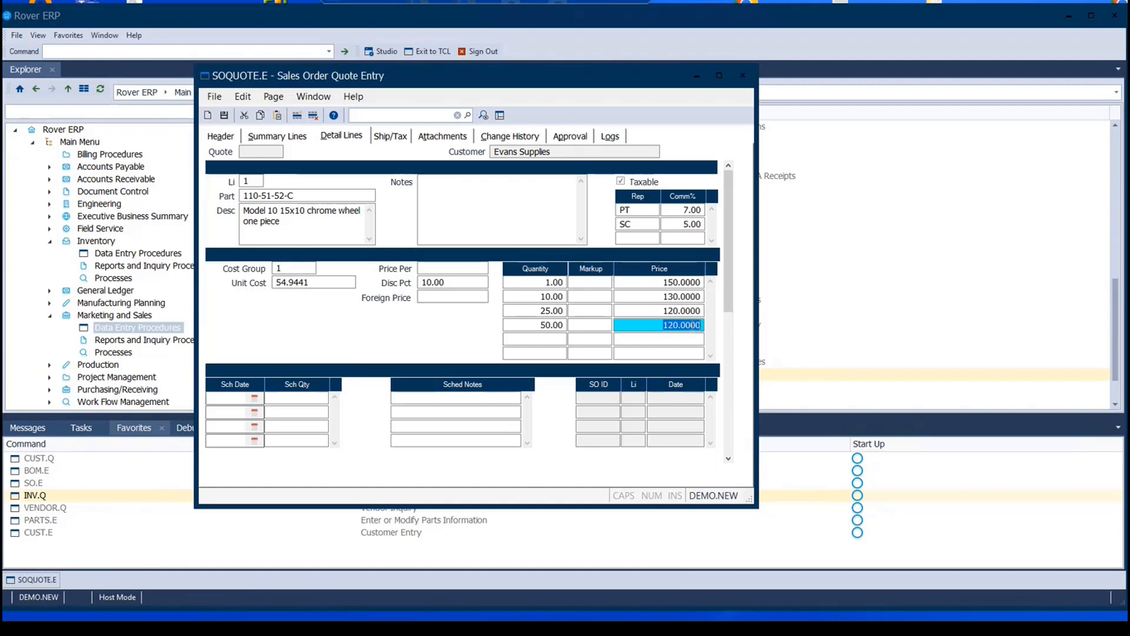
click(686, 283)
click(686, 297)
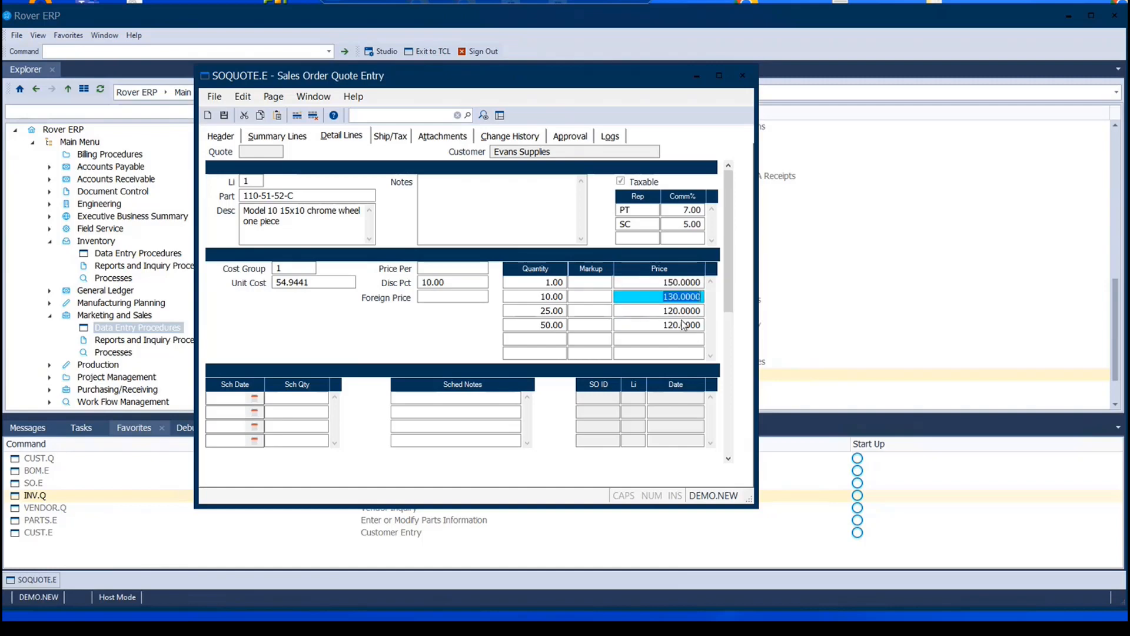
Step: Enter "21 ARO" as the schedule note for line 1, leaving the schedule date and quantity blank
click(229, 398)
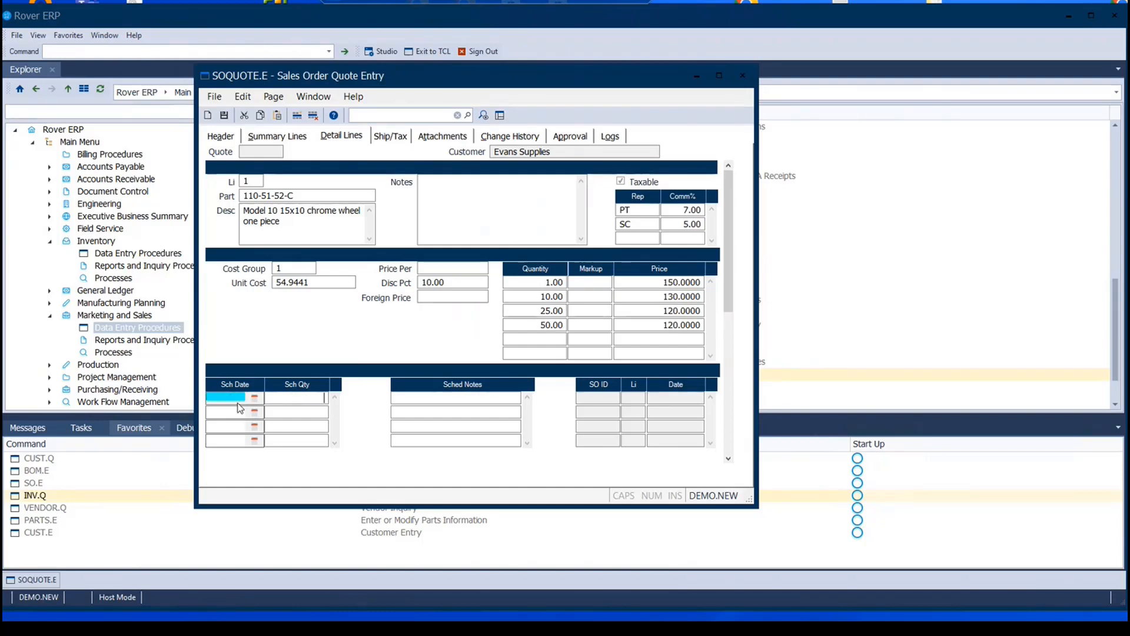
click(424, 397)
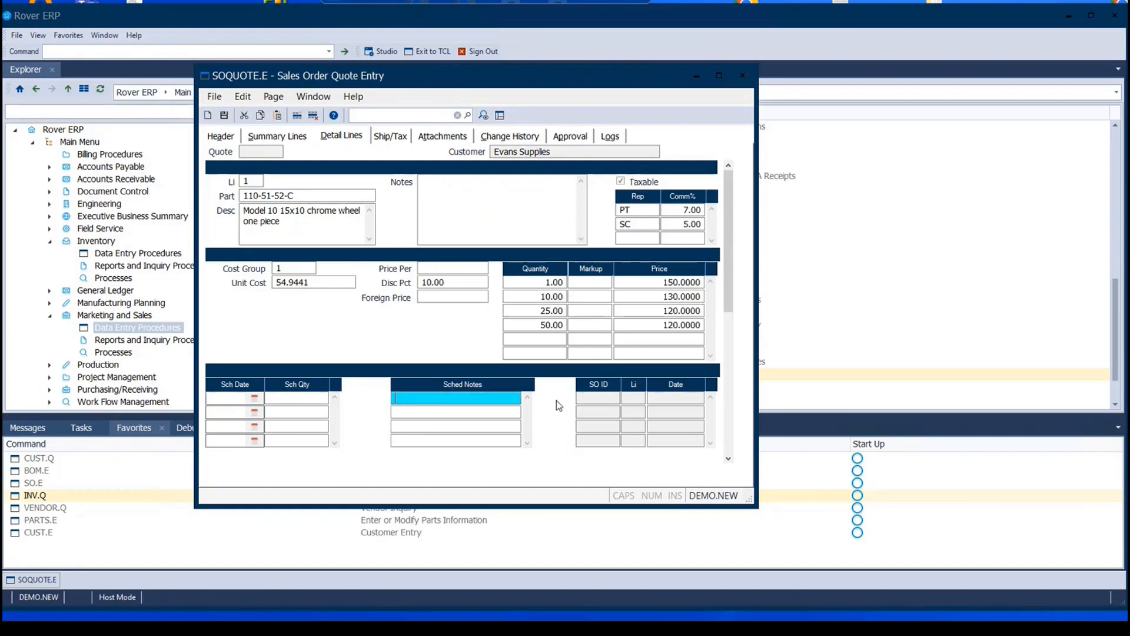
text(21 aro)
key(BackSpace)
key(BackSpace)
key(BackSpace)
text(ARO)
Step: Review the quote's shipping and tax details and choose UPS GROUND as the ship via method
click(403, 139)
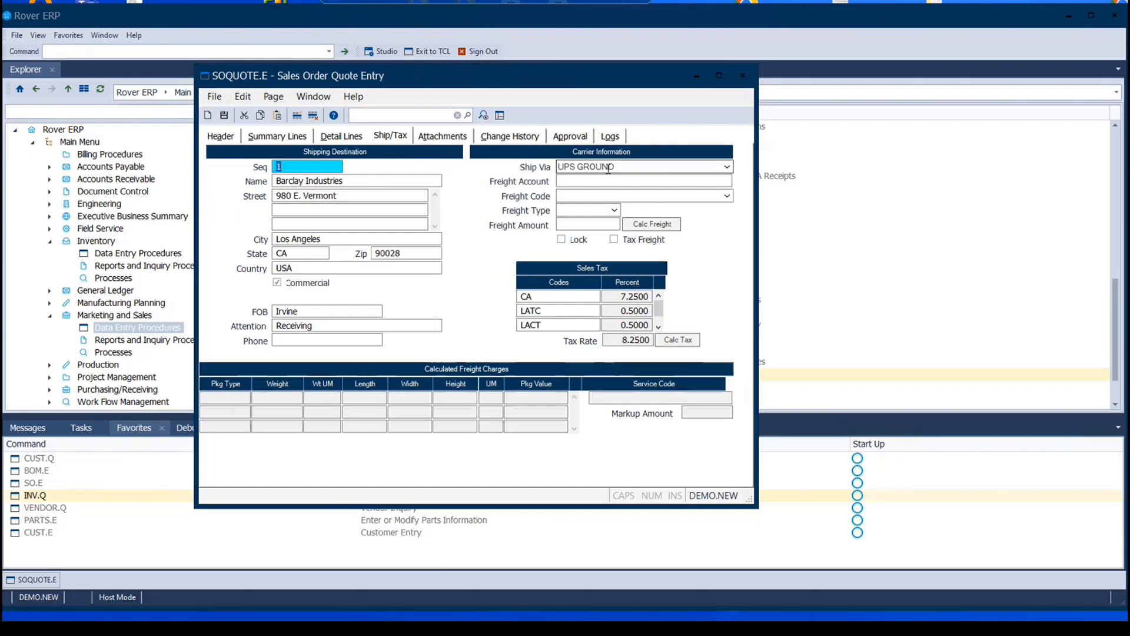
click(726, 167)
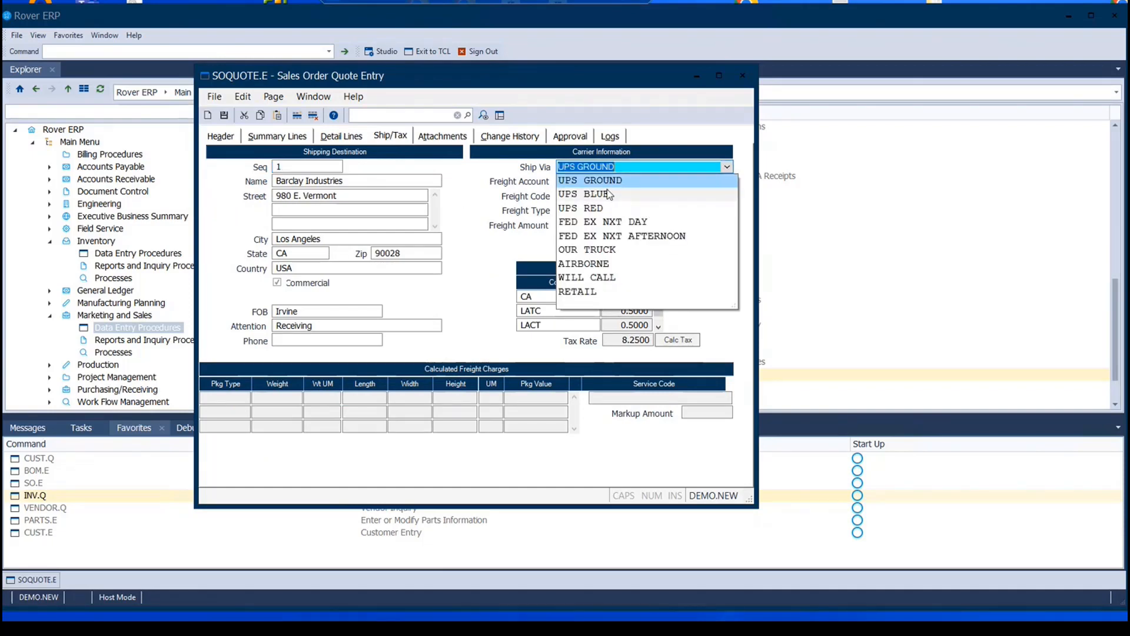
click(583, 180)
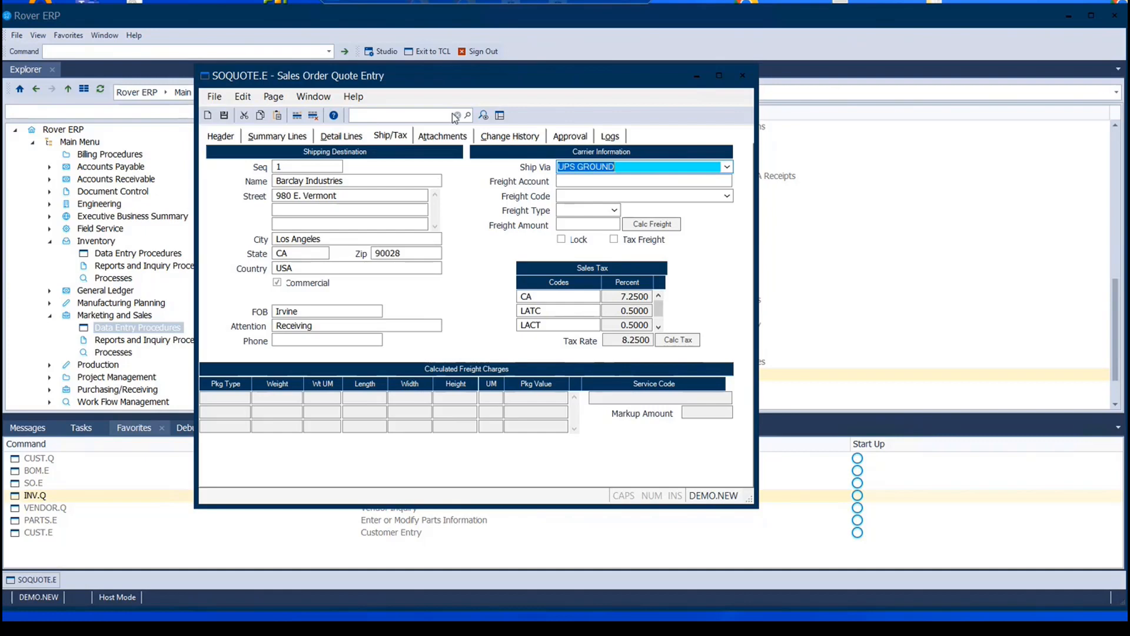
Step: Return to the quote header and save the new sales quote
click(222, 140)
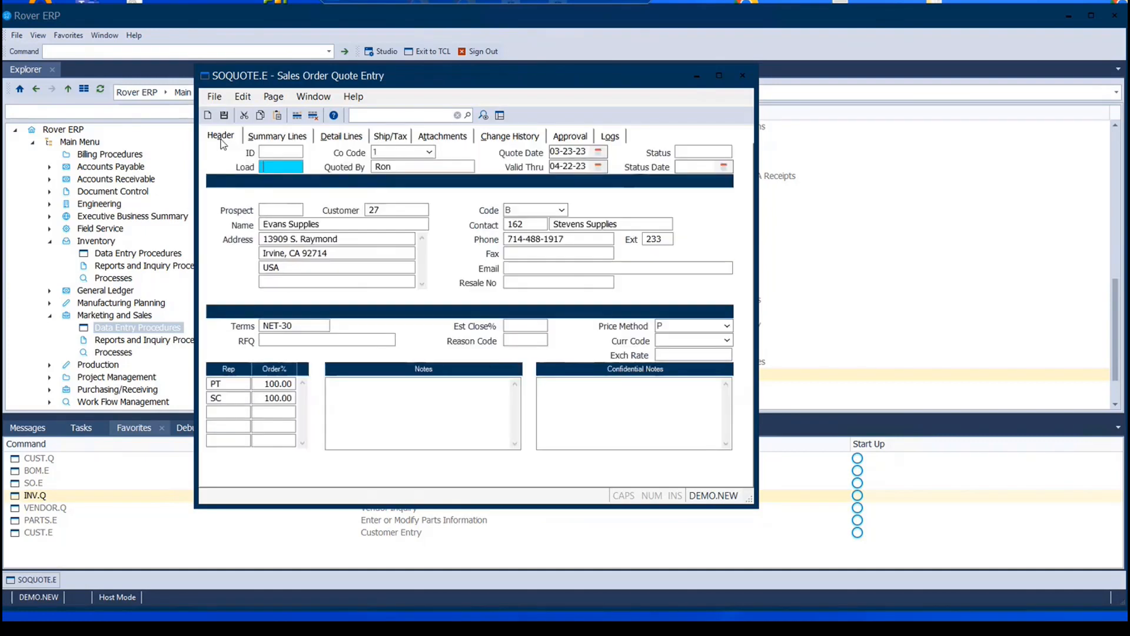
click(225, 116)
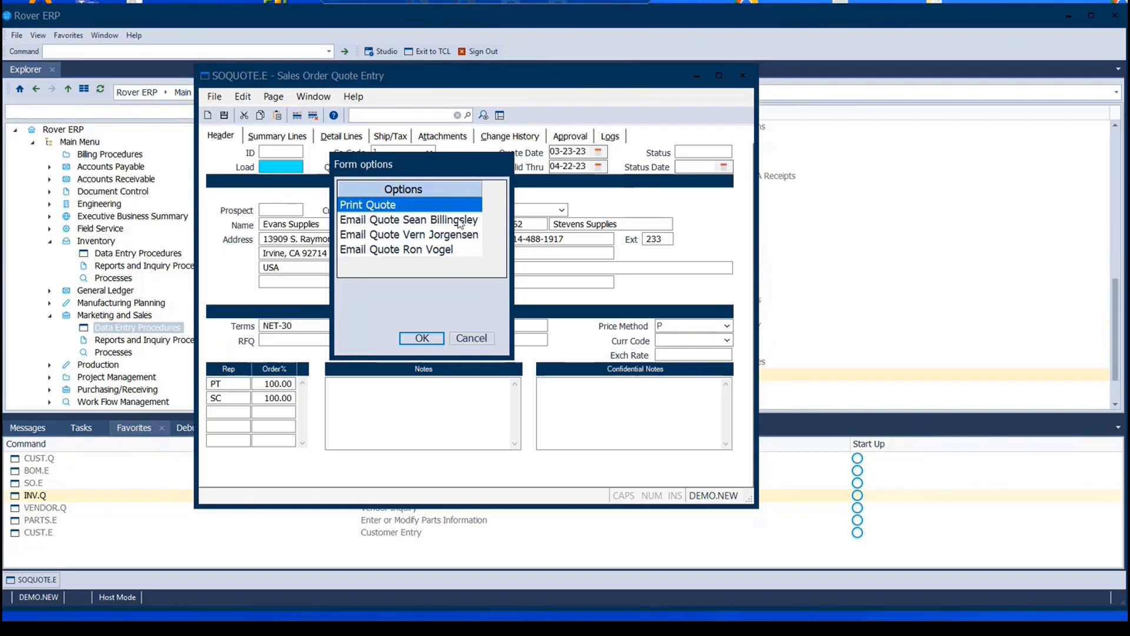
click(404, 224)
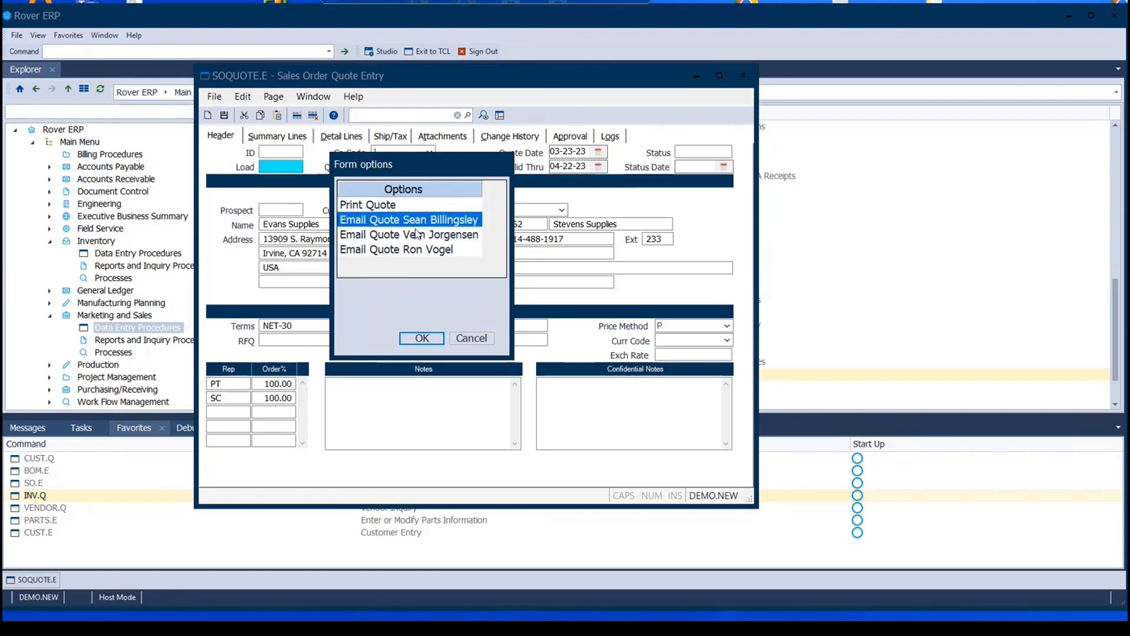
ctrl+click(386, 206)
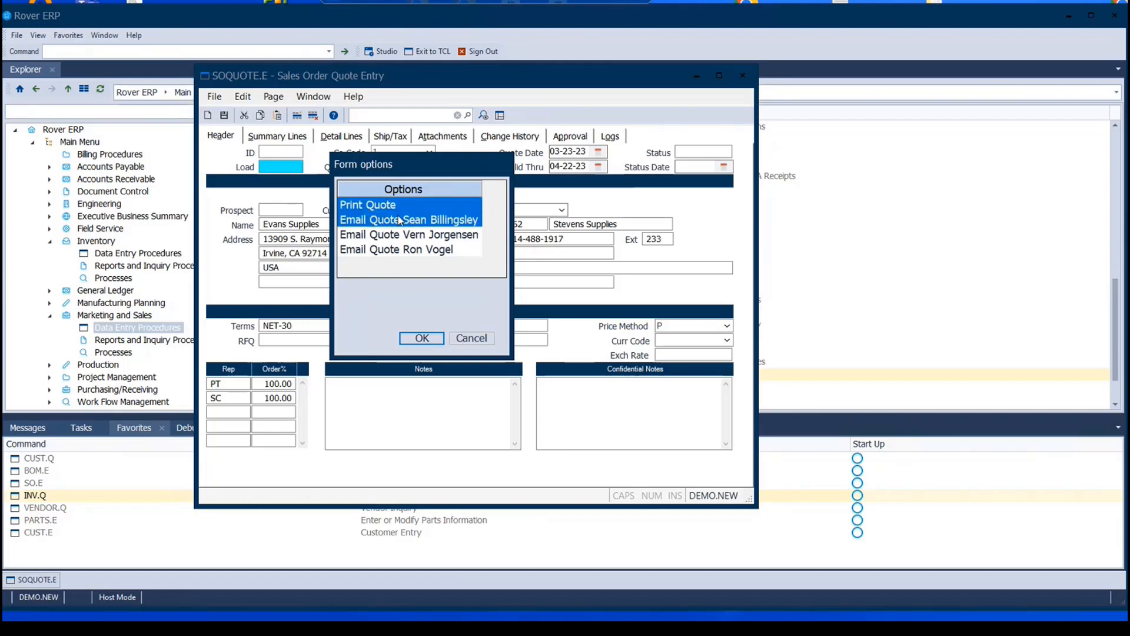
ctrl+click(441, 249)
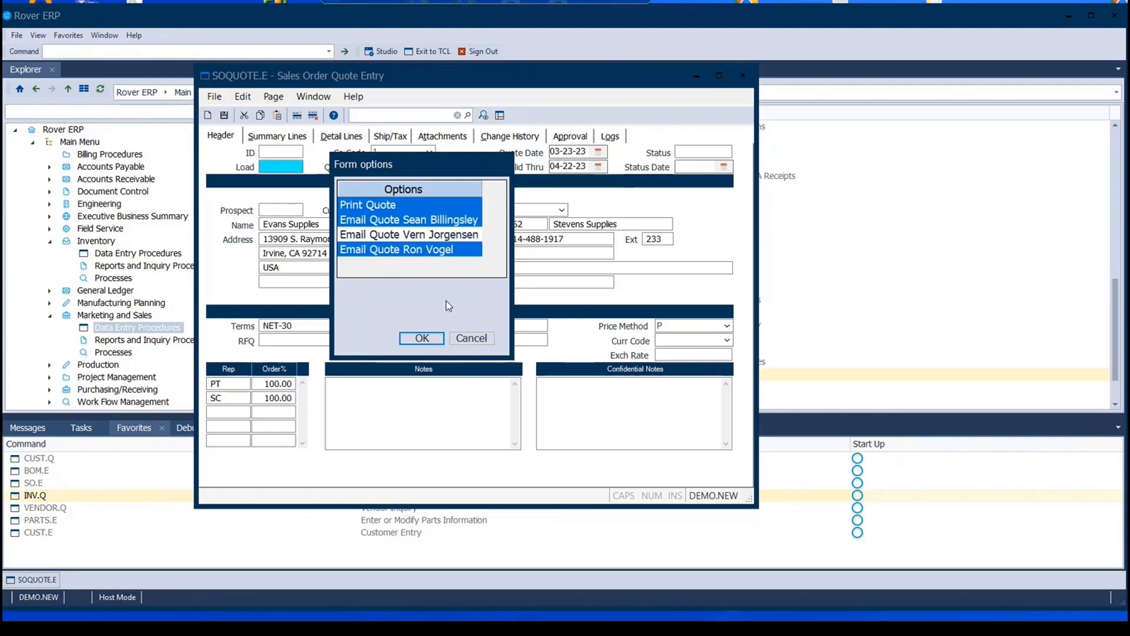
Step: Skip the print and email form options, acknowledge the filed record and close the quote entry form
click(481, 338)
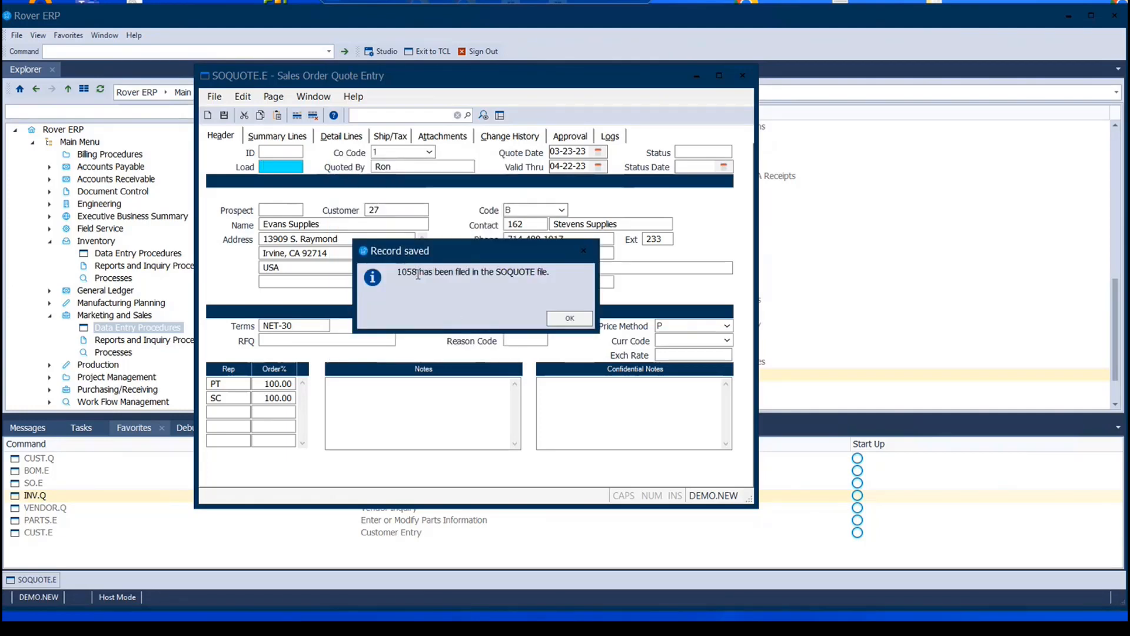
drag(418, 274, 396, 276)
click(572, 320)
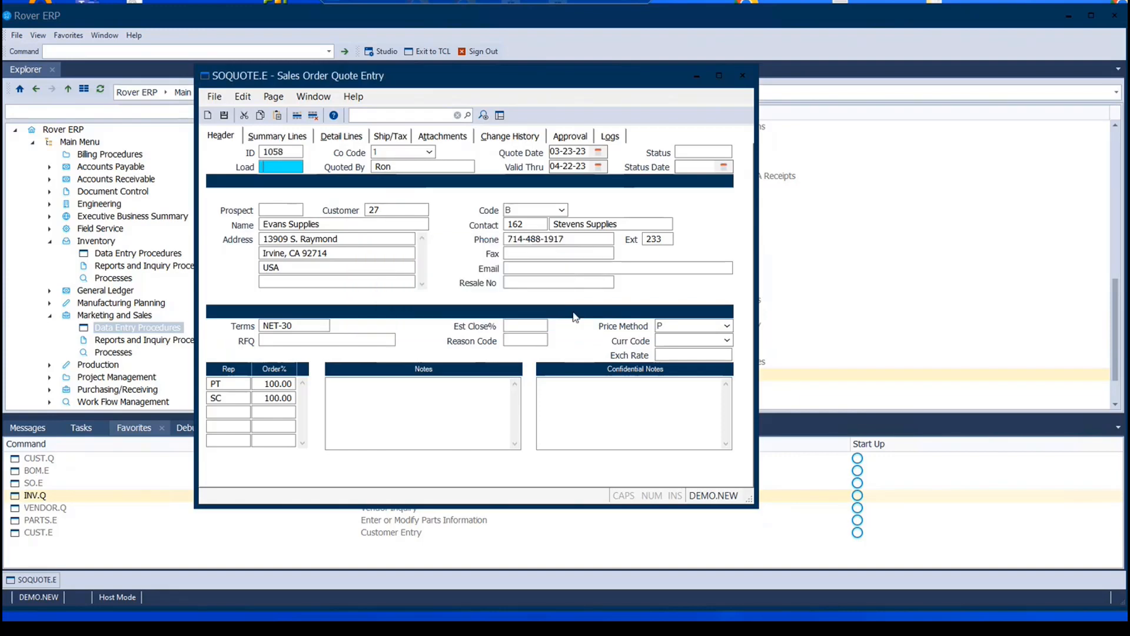
click(742, 77)
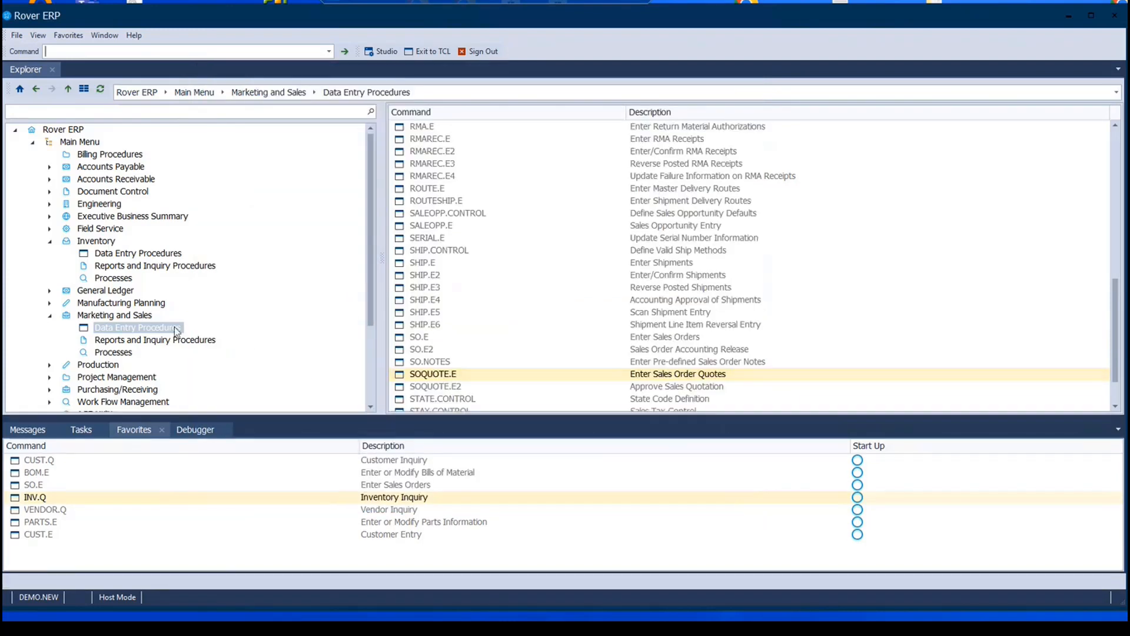
Step: Open SOQUOTE.F2, Print Sales Order eForm Quotations, from the Marketing and Sales reports and inquiry procedures
click(155, 339)
scroll(545, 324, down, 10)
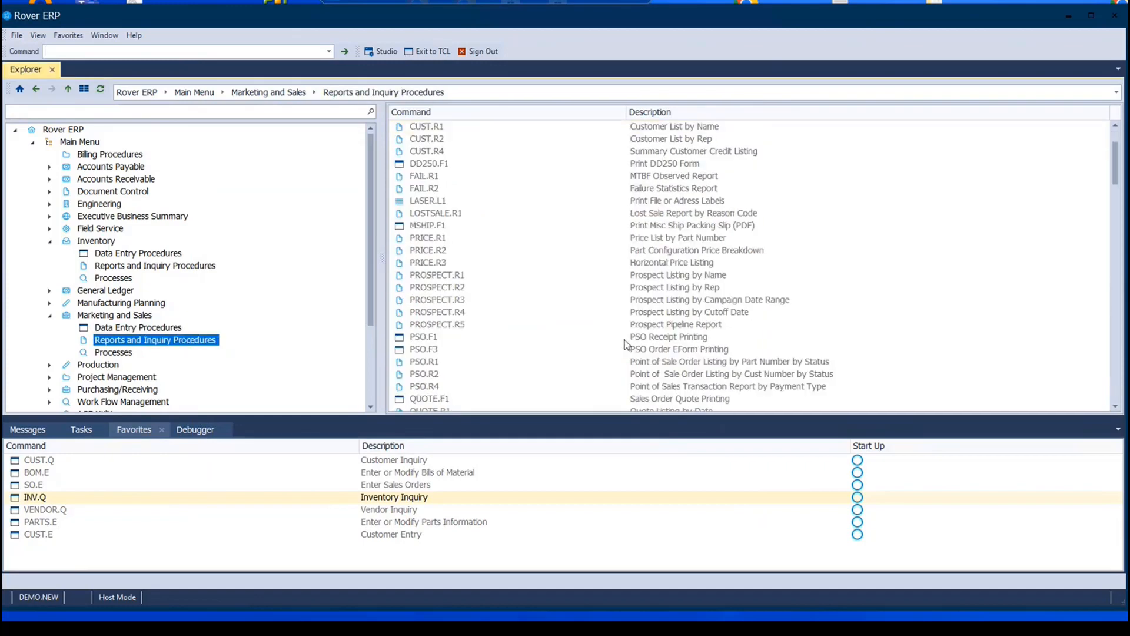
scroll(543, 321, down, 20)
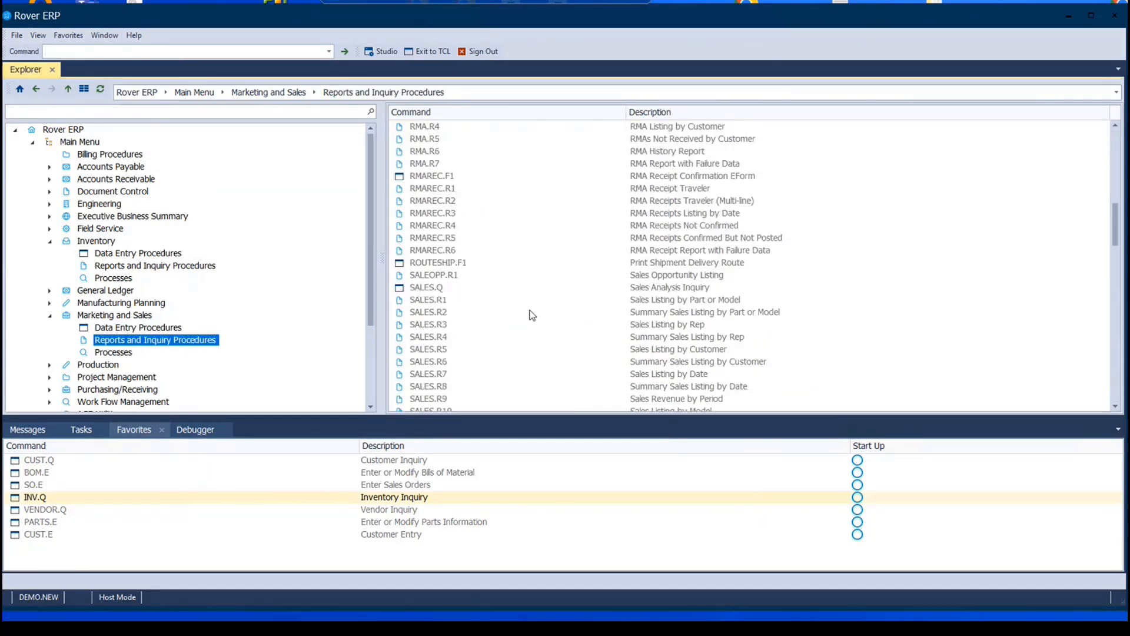
scroll(532, 306, down, 10)
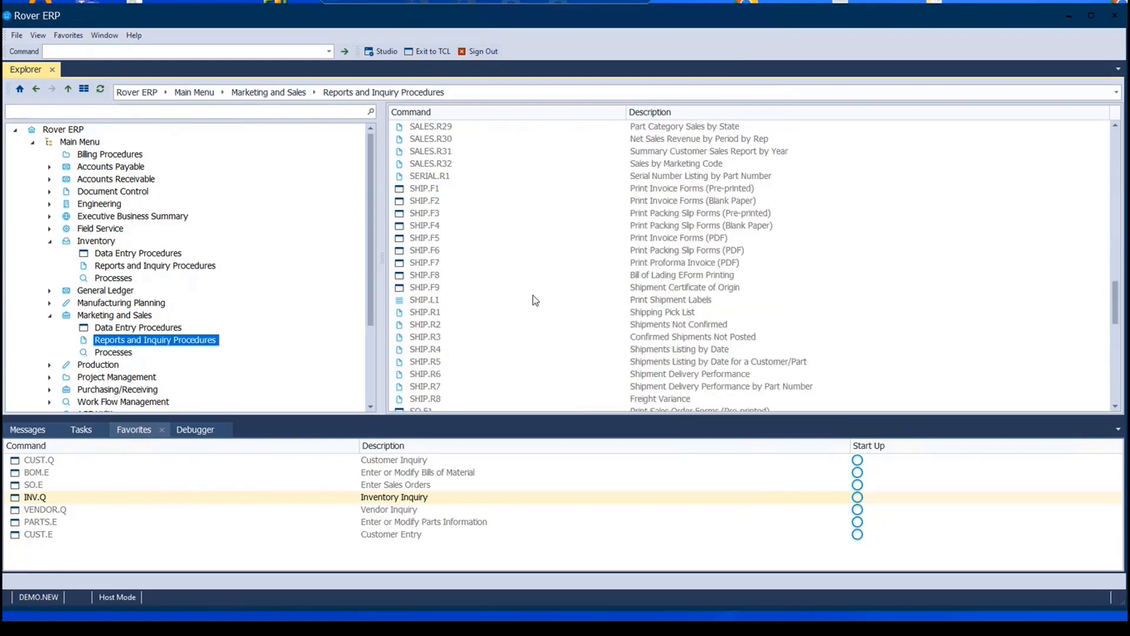
scroll(532, 302, down, 10)
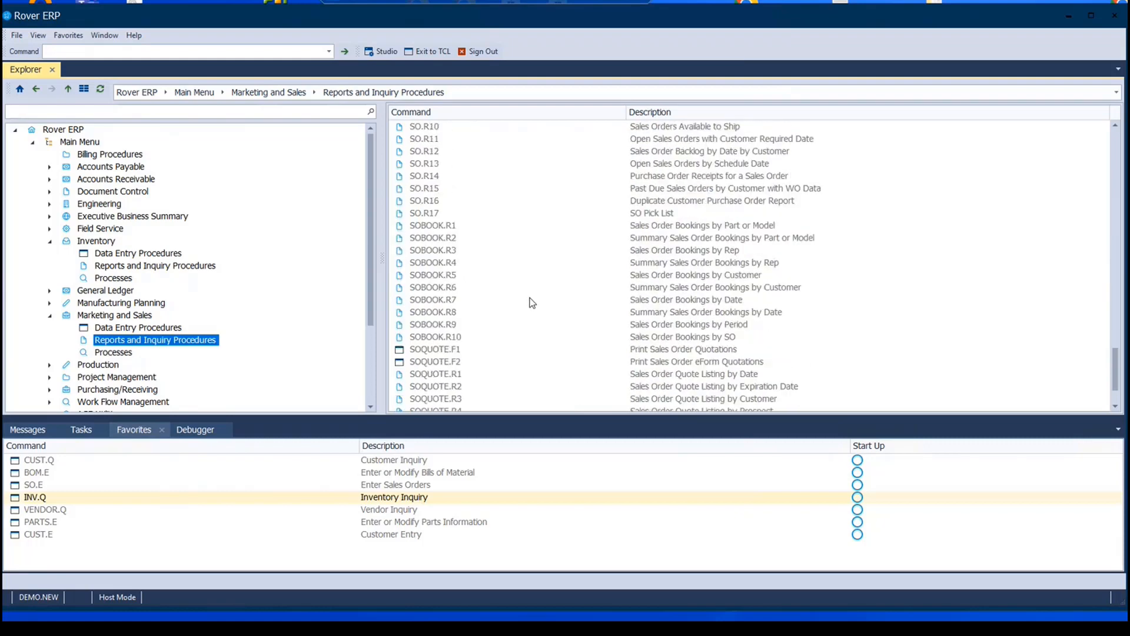
double_click(457, 299)
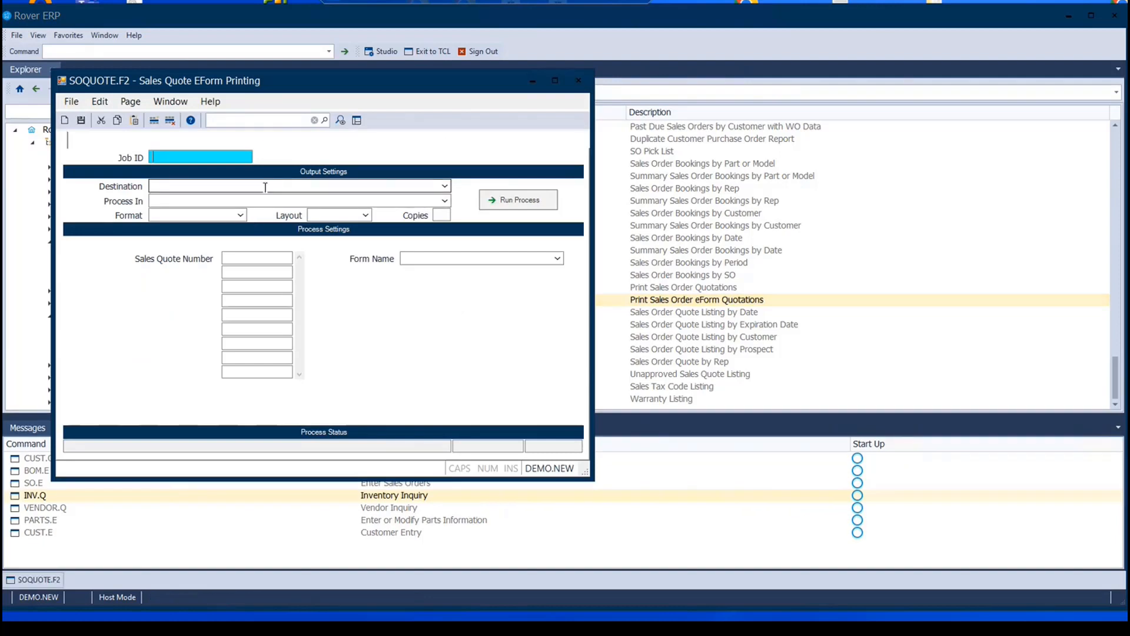
Step: Load the default output settings and review the available destinations, keeping PDF Viewer as the destination
click(259, 185)
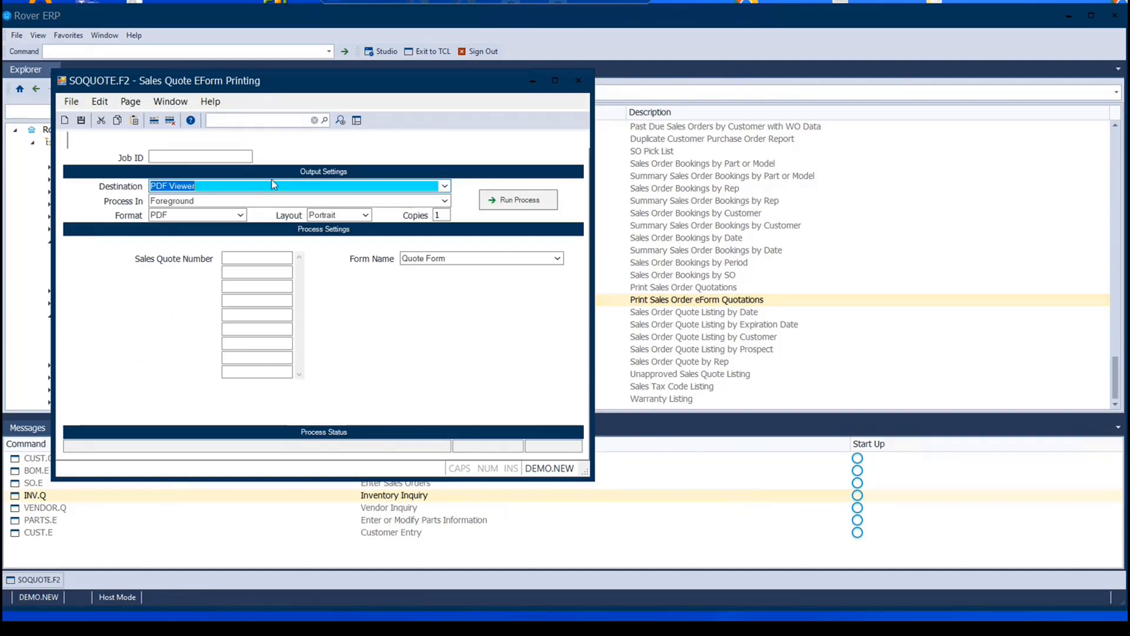
click(445, 187)
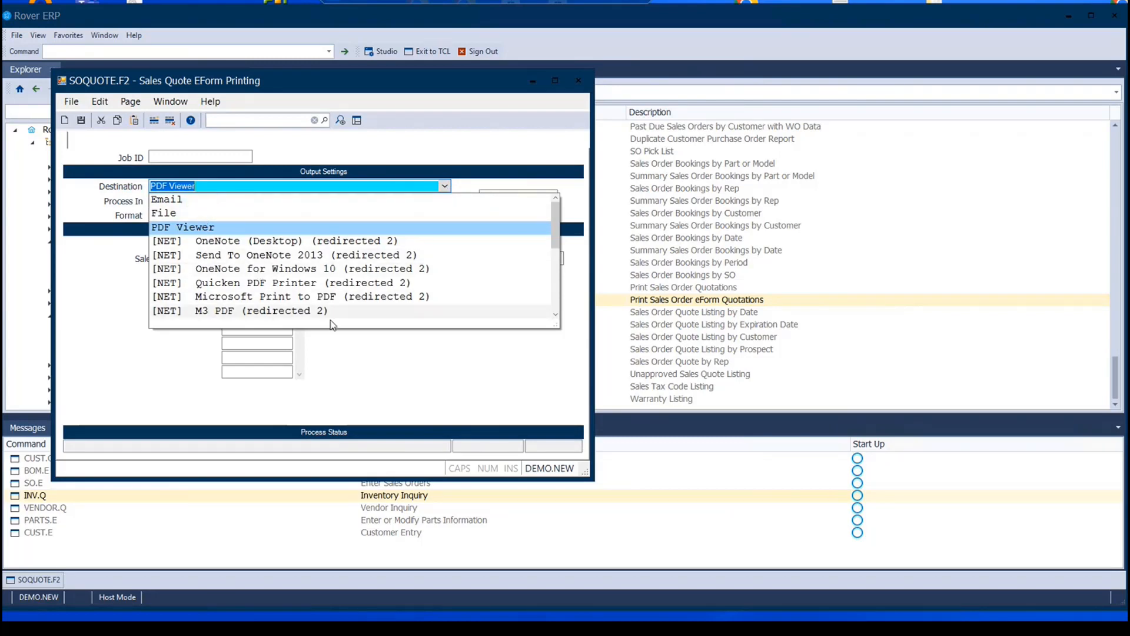
mouse_move(556, 238)
mouse_down()
mouse_move(556, 278)
mouse_move(552, 219)
mouse_up()
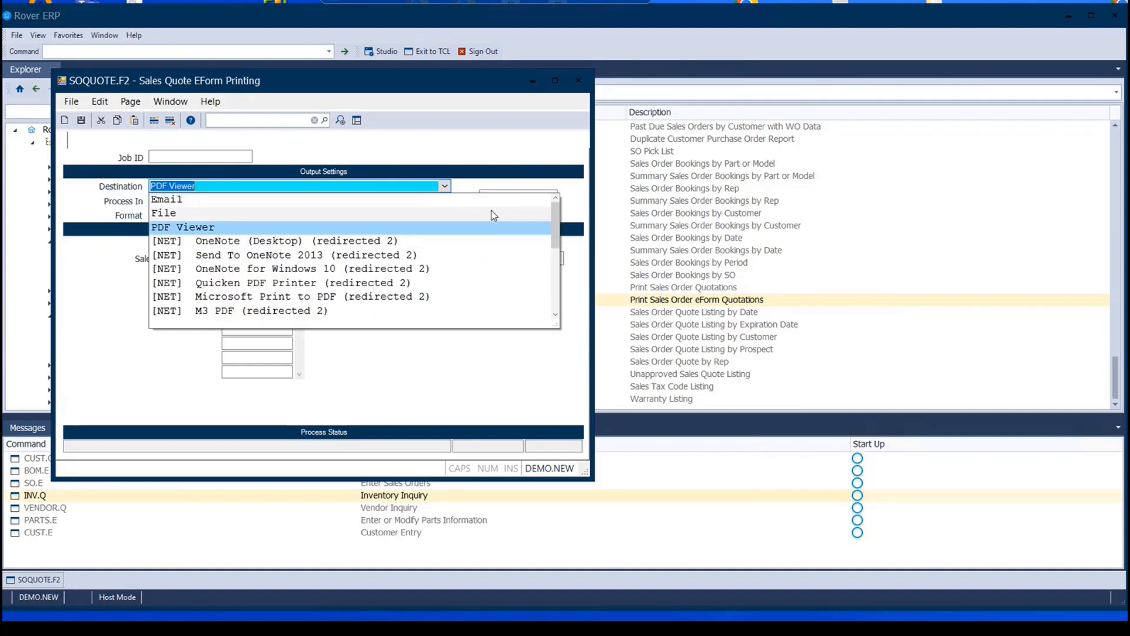
click(359, 186)
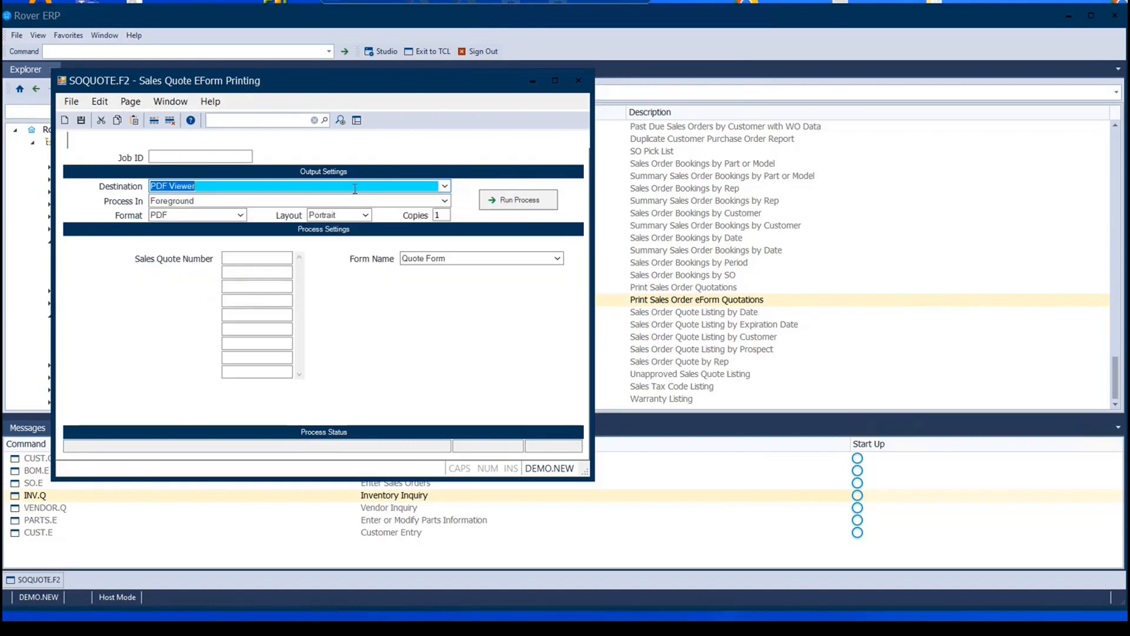
Step: Enter the newly saved quote's number as the sales quote to print and run the process
click(261, 259)
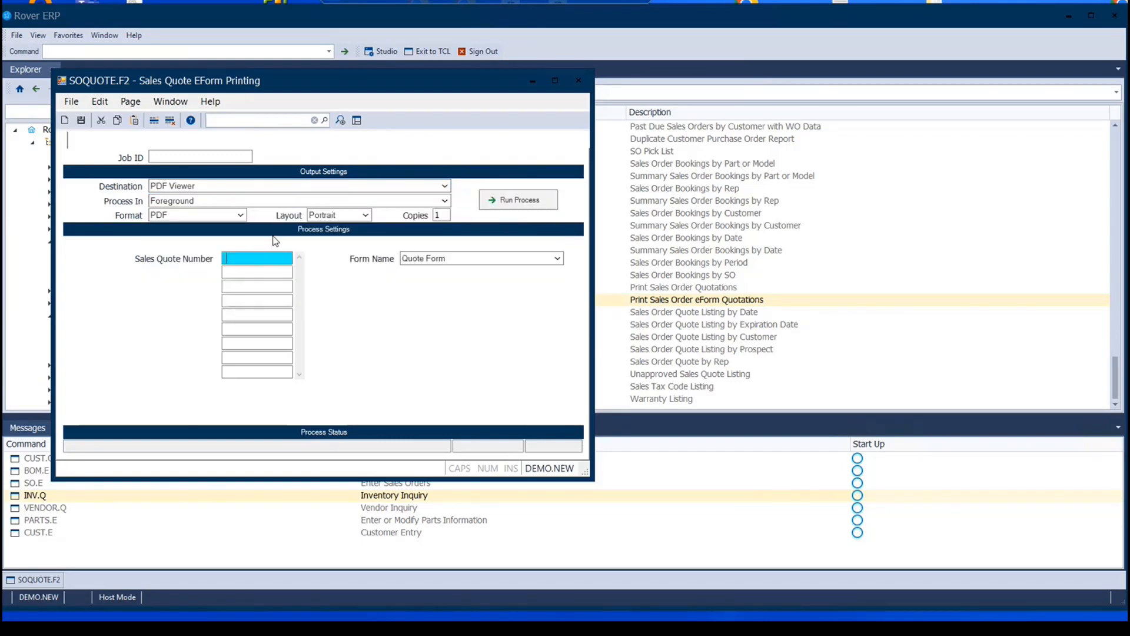
text(1058)
click(524, 200)
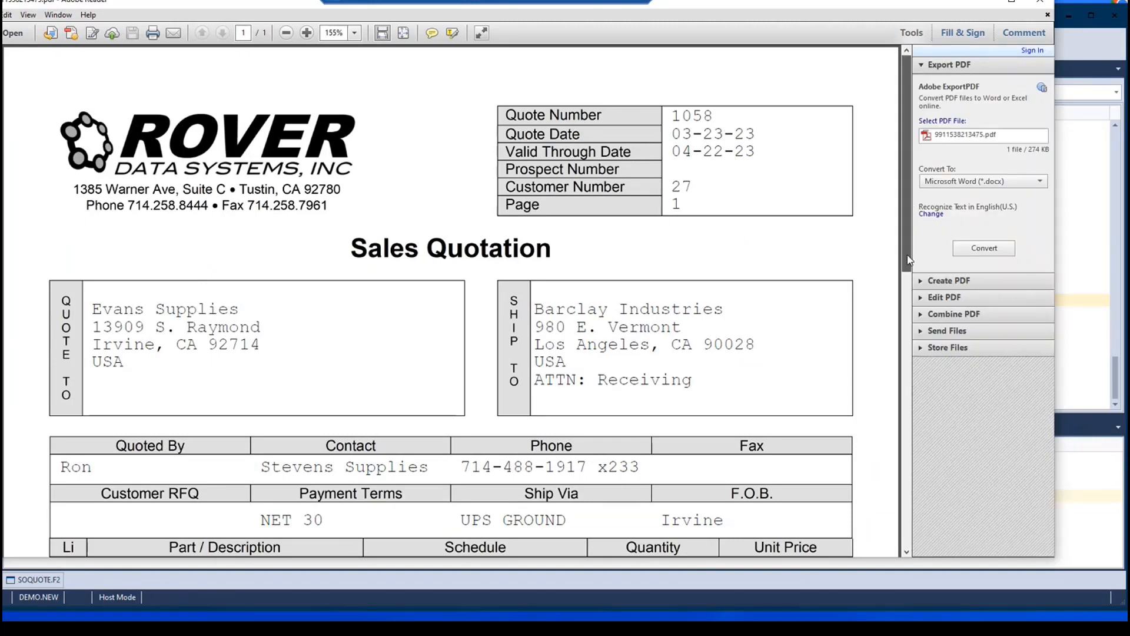
Step: Review the PDF quotation's addresses, terms, part line, schedule and quantity pricing, closing the PDF and the printing form when done
drag(906, 264, 880, 390)
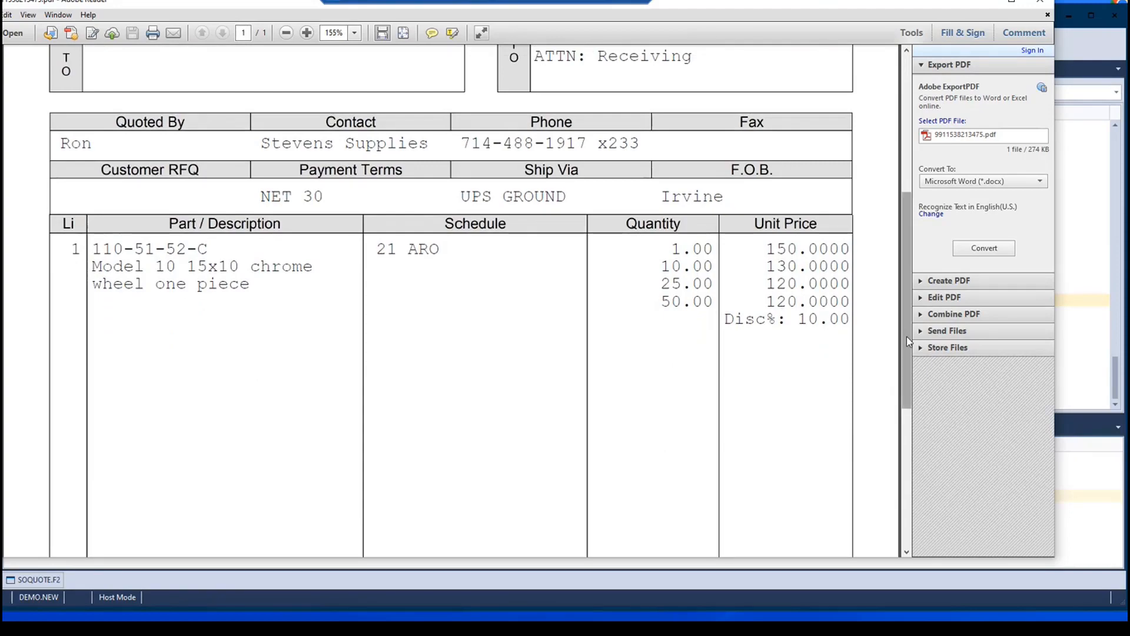
mouse_move(907, 336)
mouse_down()
mouse_move(913, 425)
mouse_move(902, 472)
mouse_move(907, 281)
mouse_move(901, 336)
mouse_up()
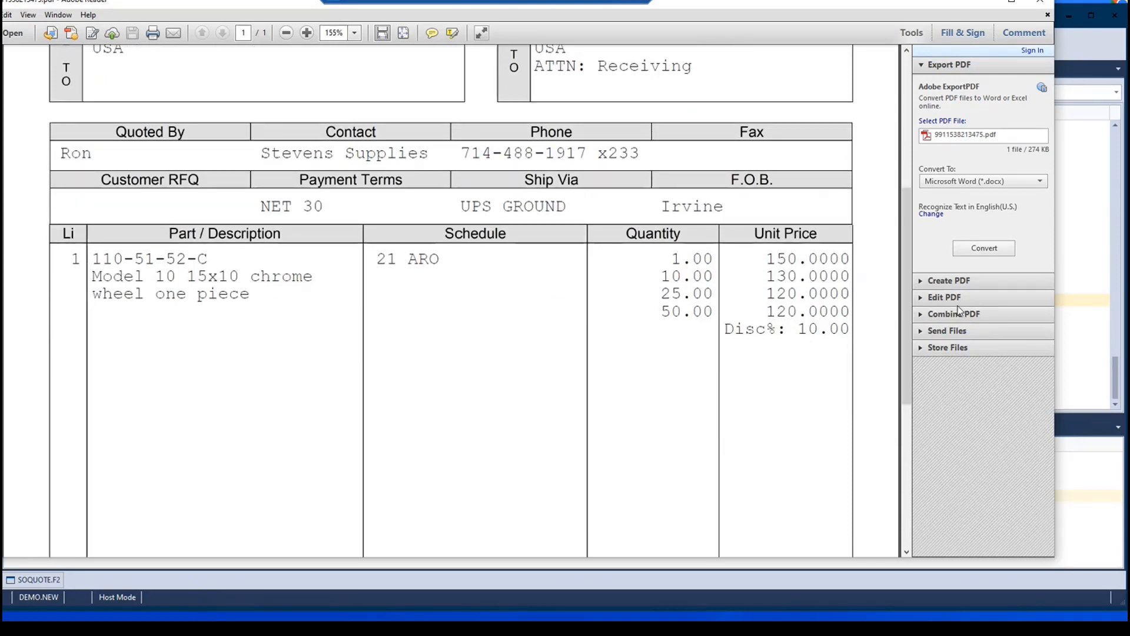
drag(910, 334, 915, 252)
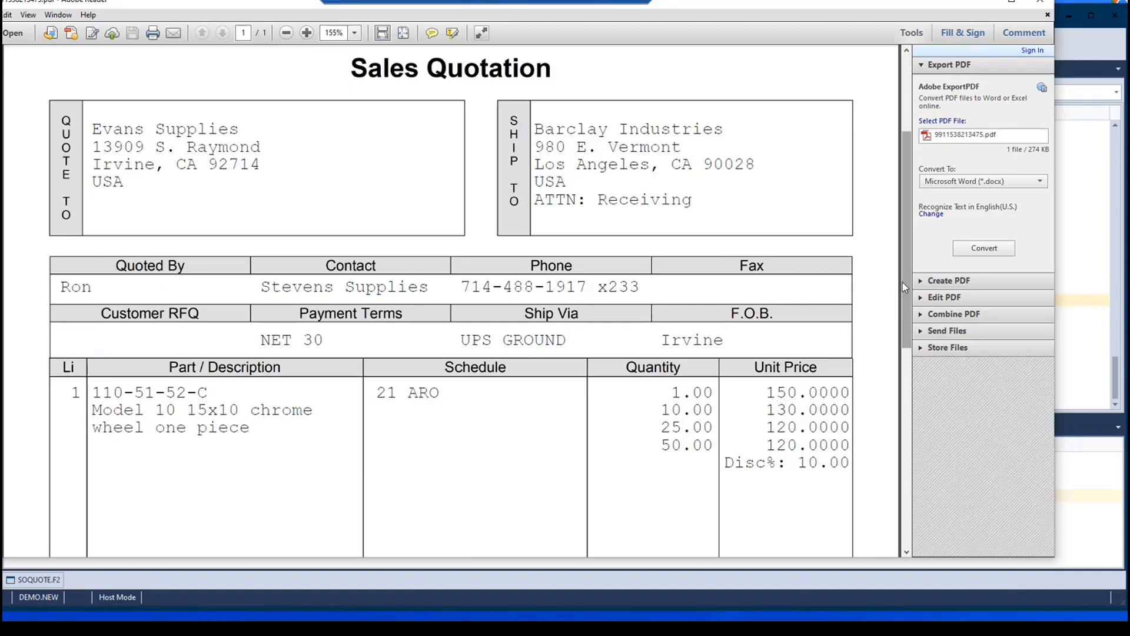
drag(902, 283, 907, 368)
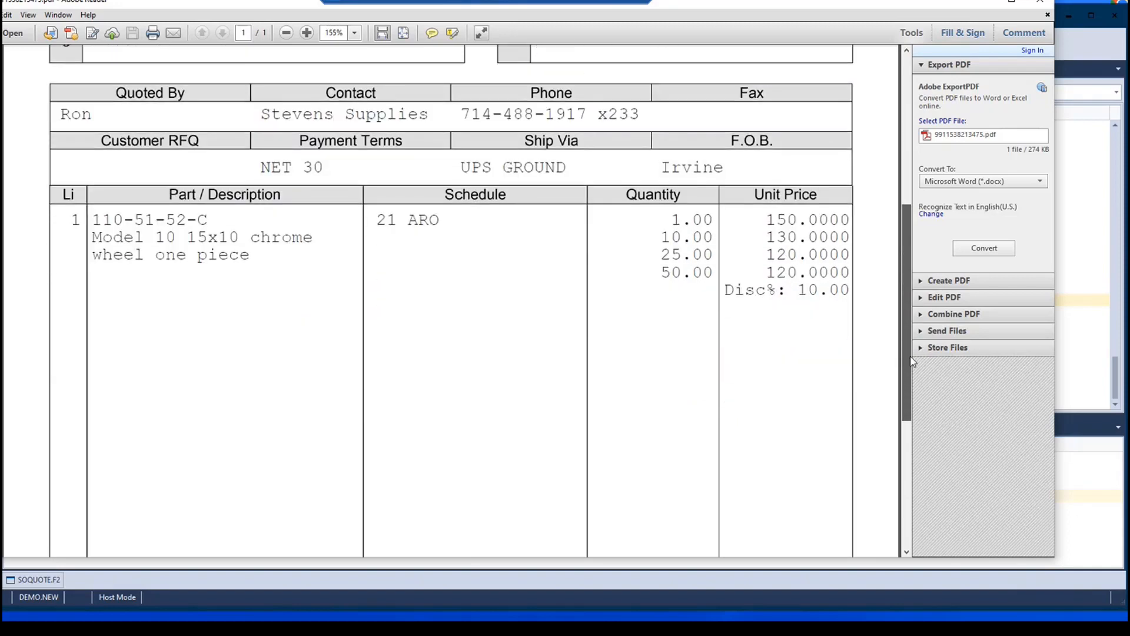
click(1039, 7)
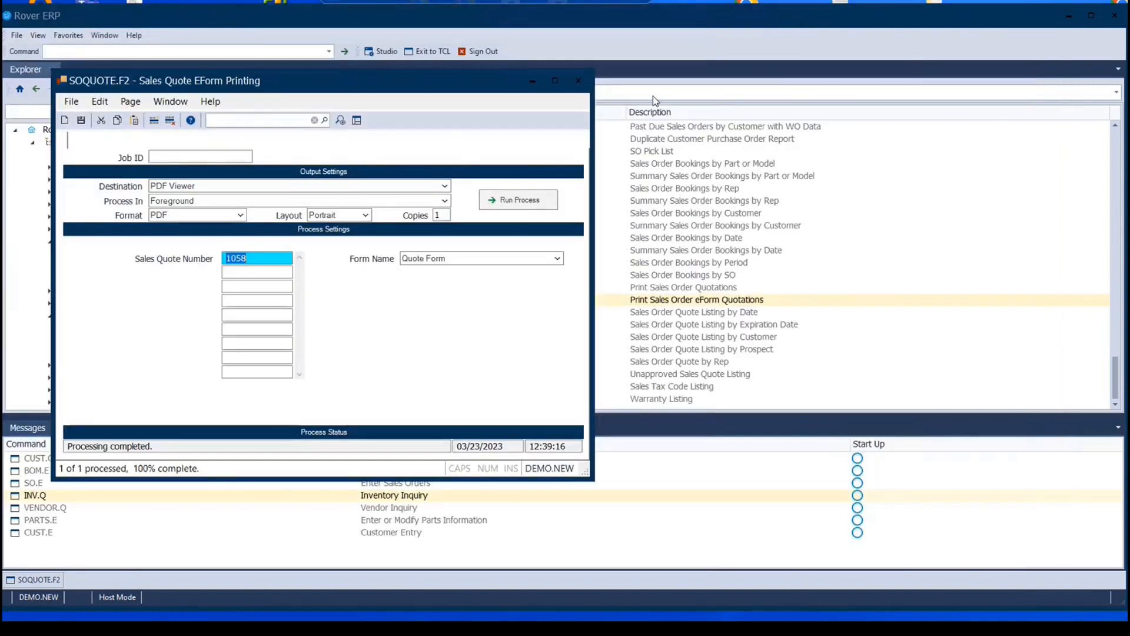
click(579, 82)
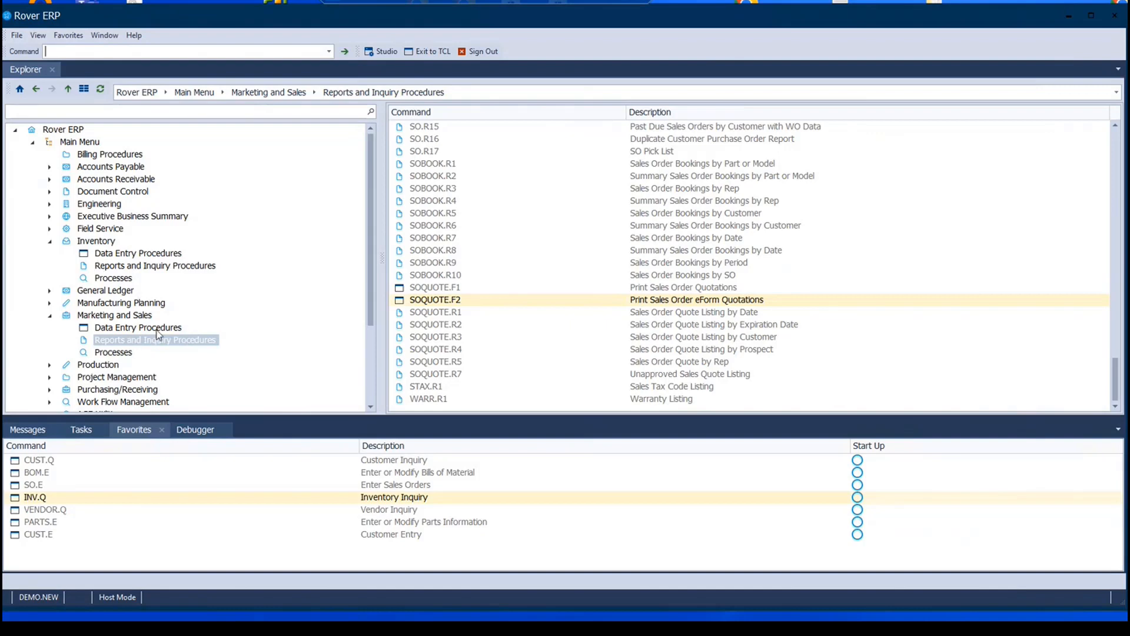
Step: Open SO.E, Enter Sales Orders, from the Marketing and Sales data entry procedures
click(138, 327)
scroll(533, 313, down, 10)
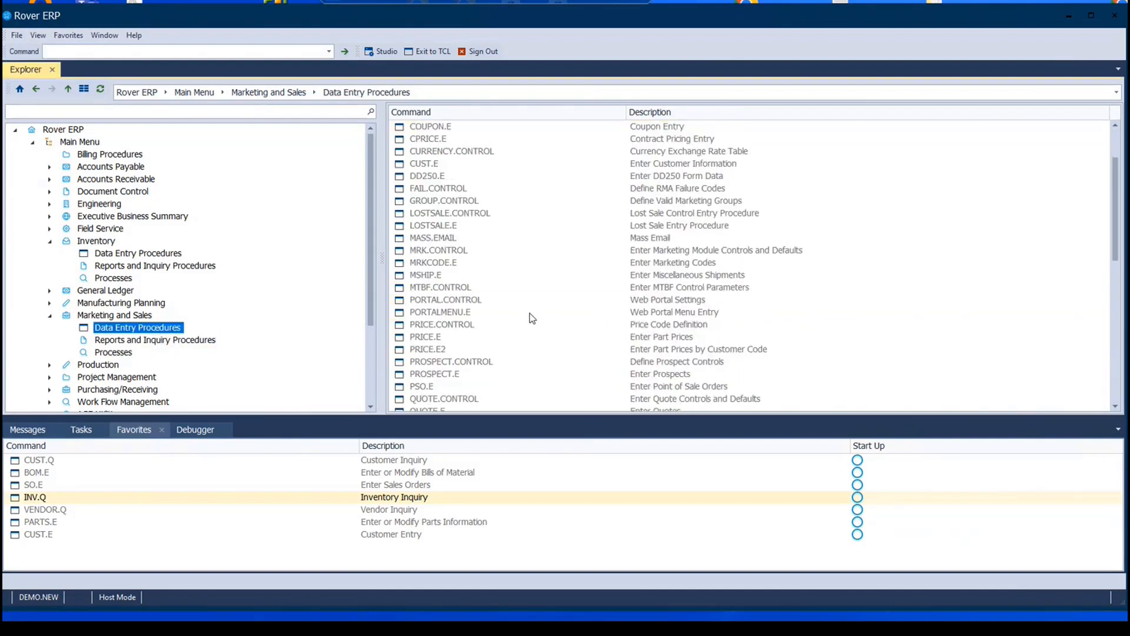
scroll(519, 321, down, 3)
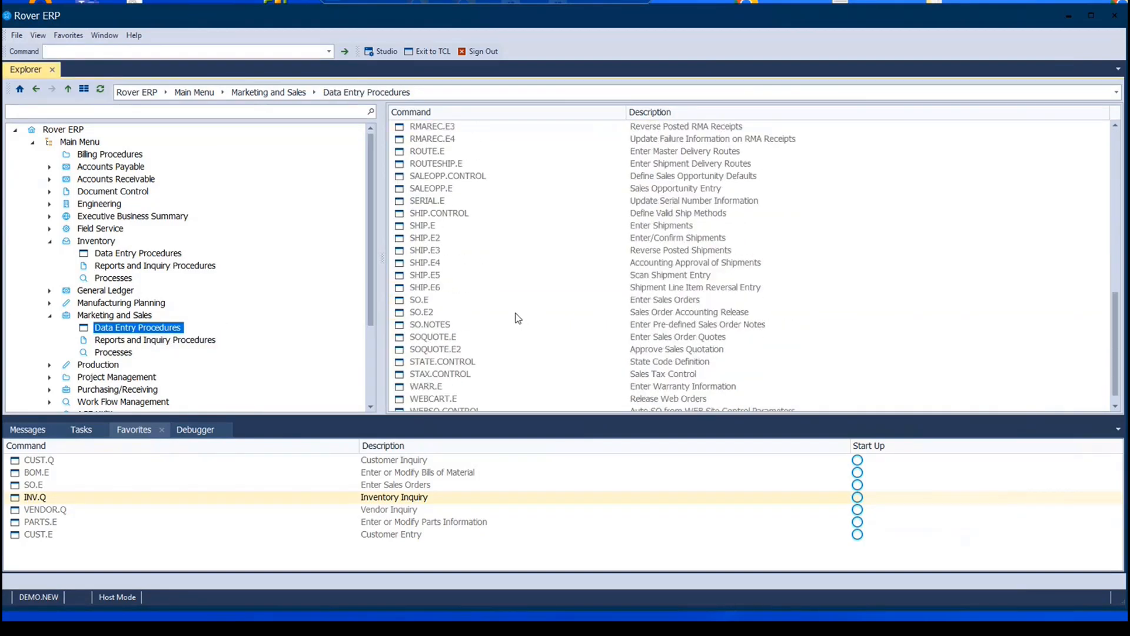
click(420, 287)
double_click(419, 287)
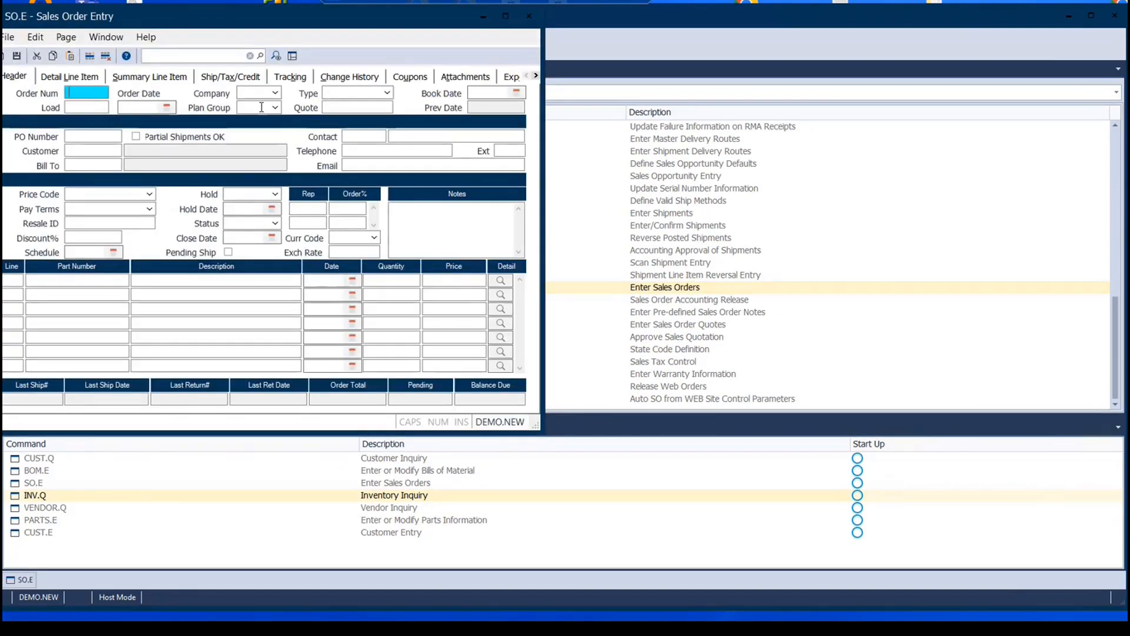
Step: Load the saved quote into the new sales order by entering its number as the order's quote reference
click(366, 106)
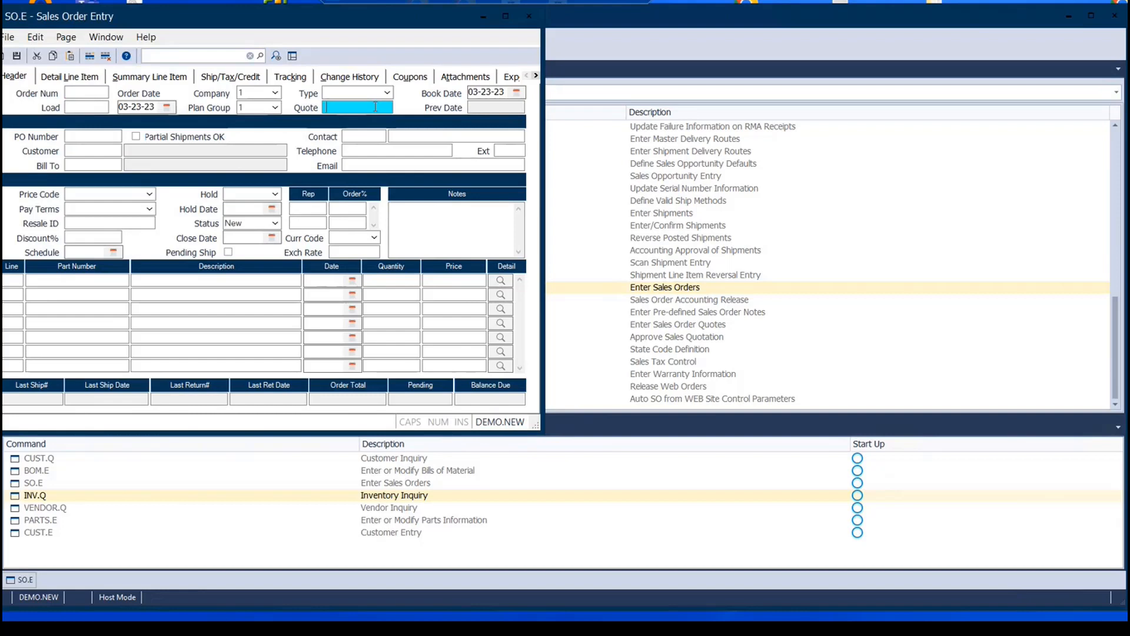
text(1058)
right_click(370, 107)
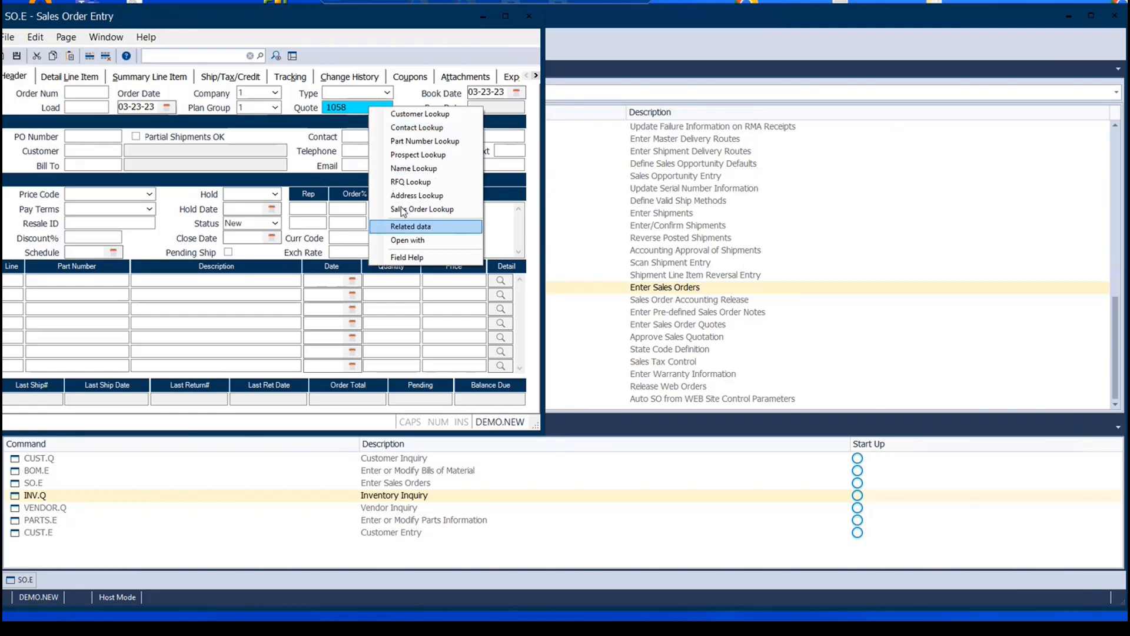
click(362, 107)
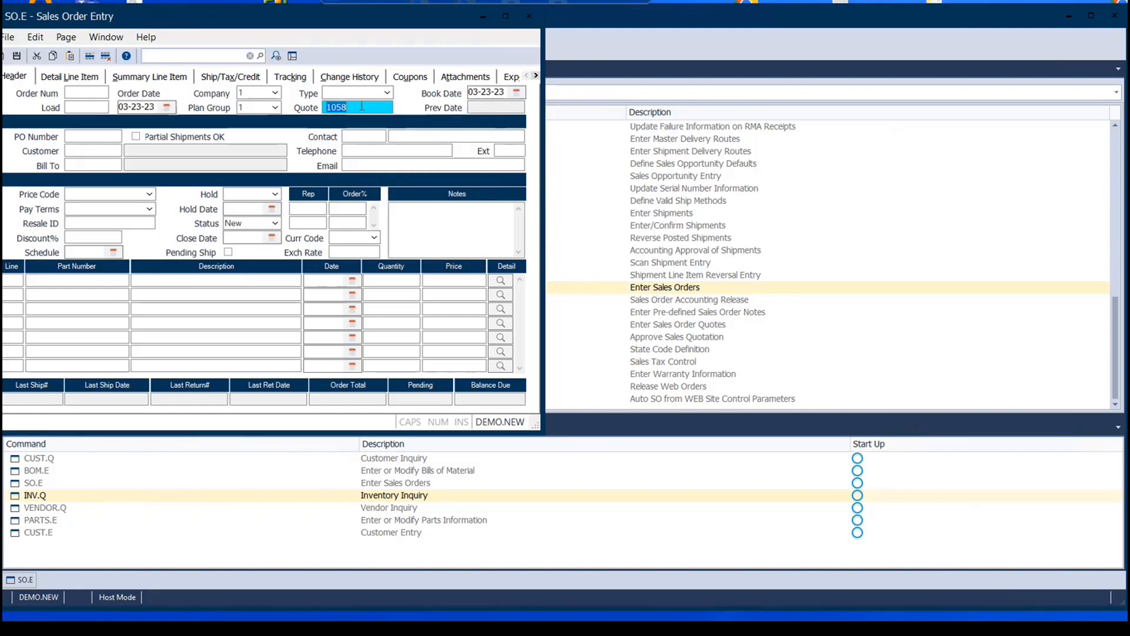
key(Tab)
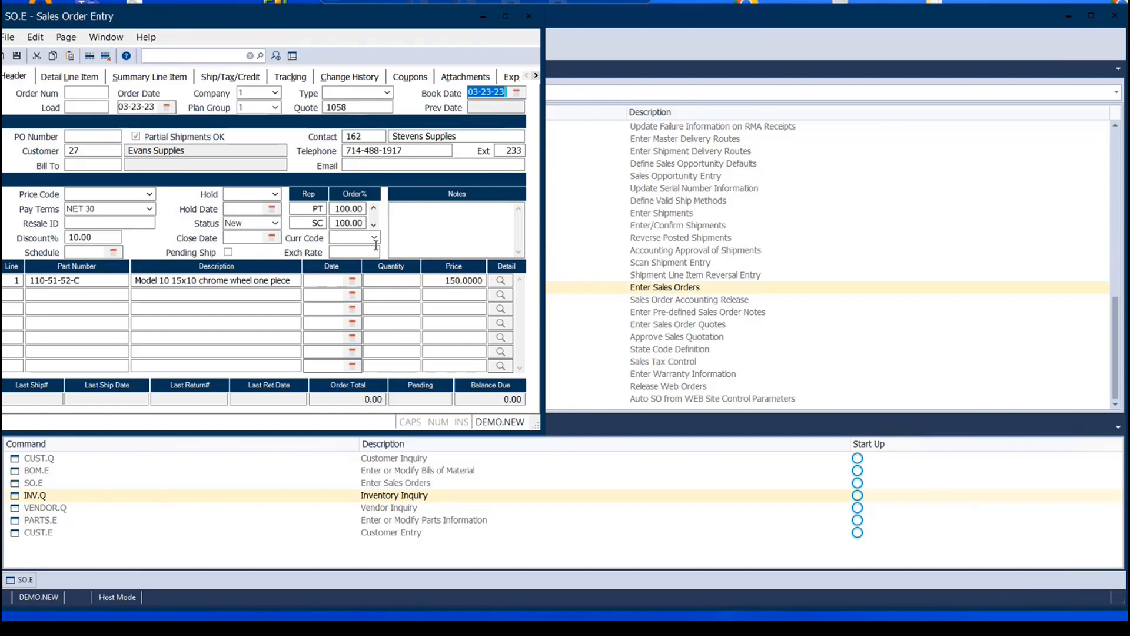
Step: Schedule the chrome wheel line for 03-23-23 with a quantity of 4, accepting the price change to 140.0000
click(322, 281)
click(395, 281)
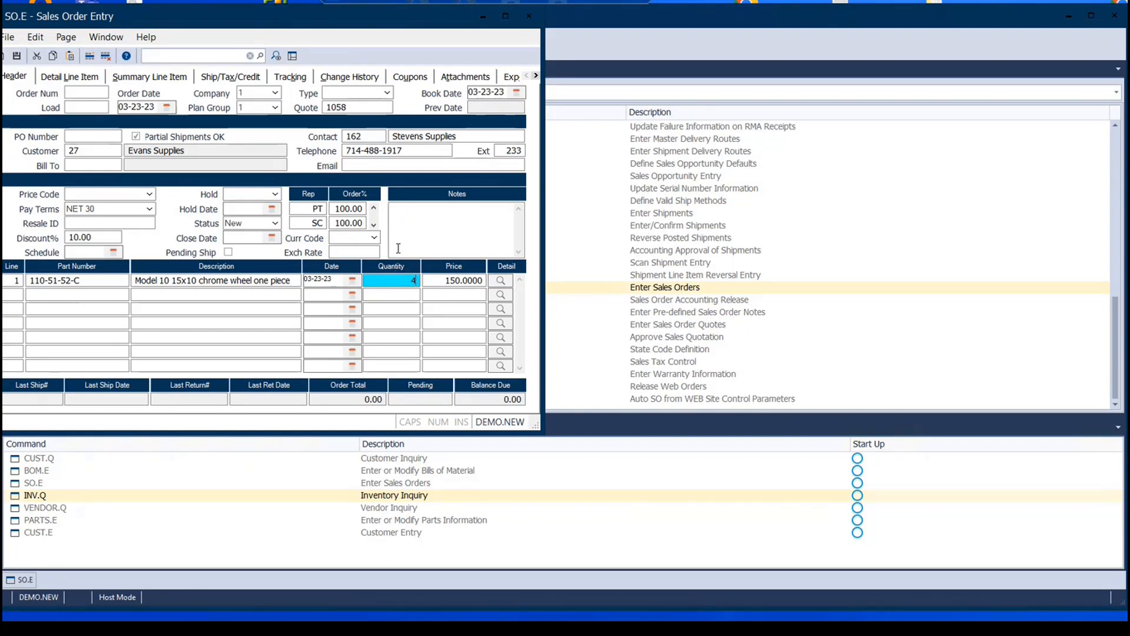
key(Return)
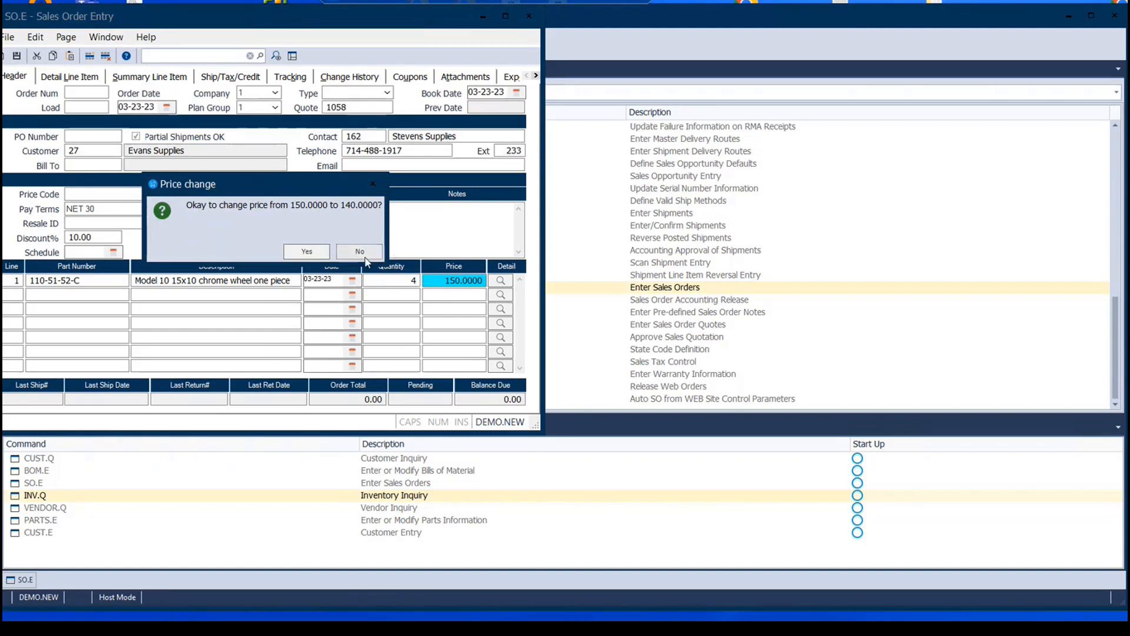
click(306, 251)
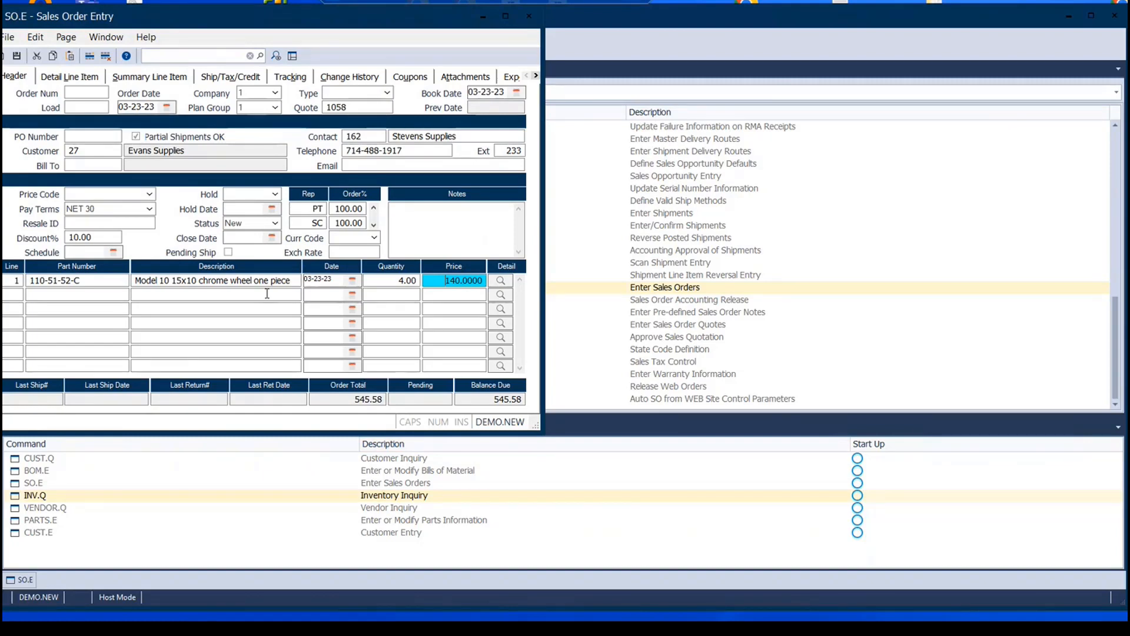
Step: Check the order's PO number field, the line item's details, and the shipping, tax and credit information
click(101, 137)
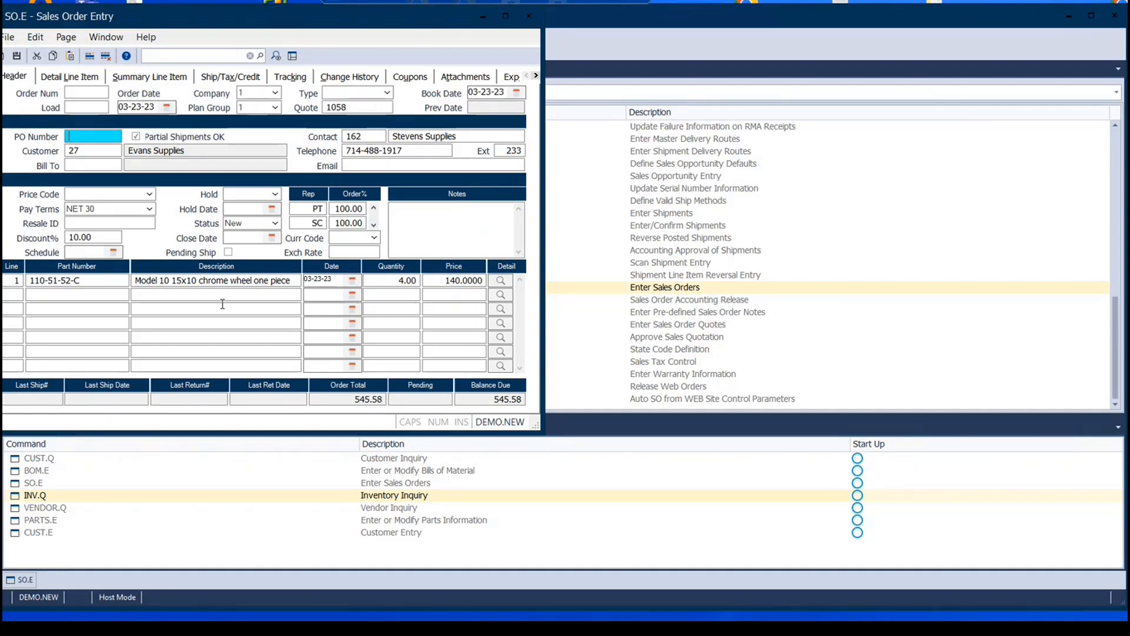
click(82, 79)
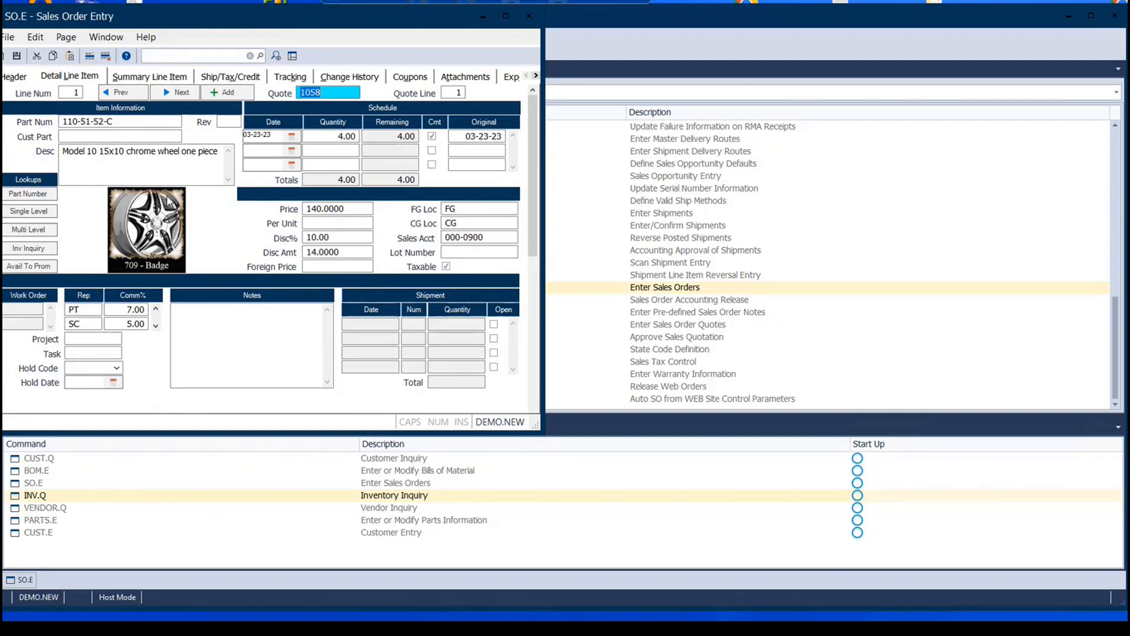
click(252, 79)
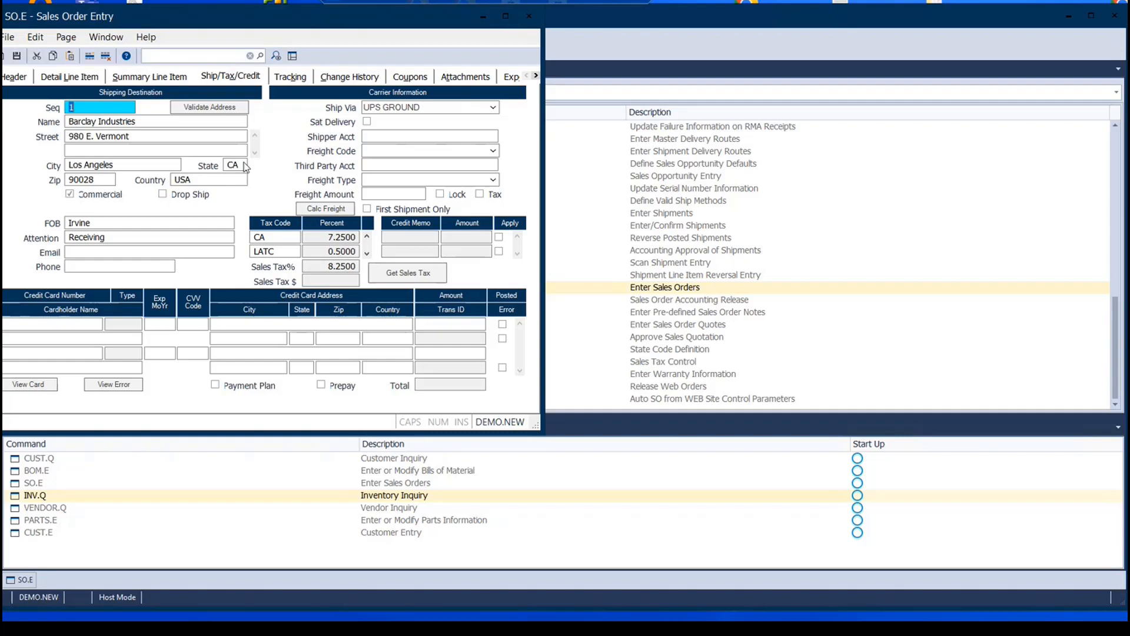
Step: Save the sales order without placing it on credit hold, skipping the work order and sales order printing options
click(16, 56)
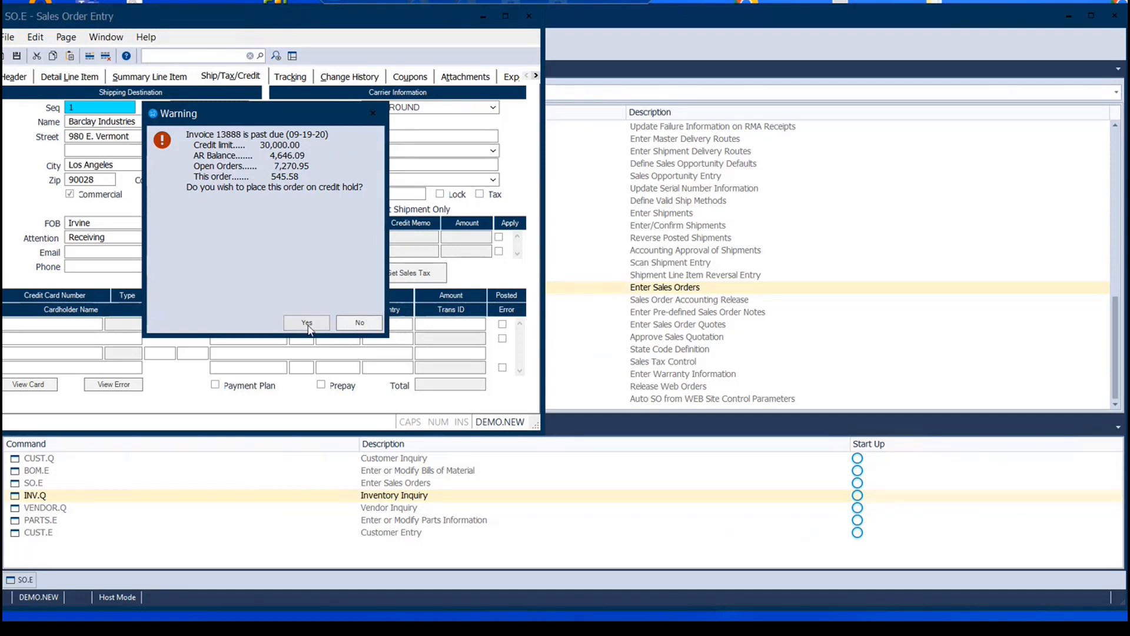
click(363, 324)
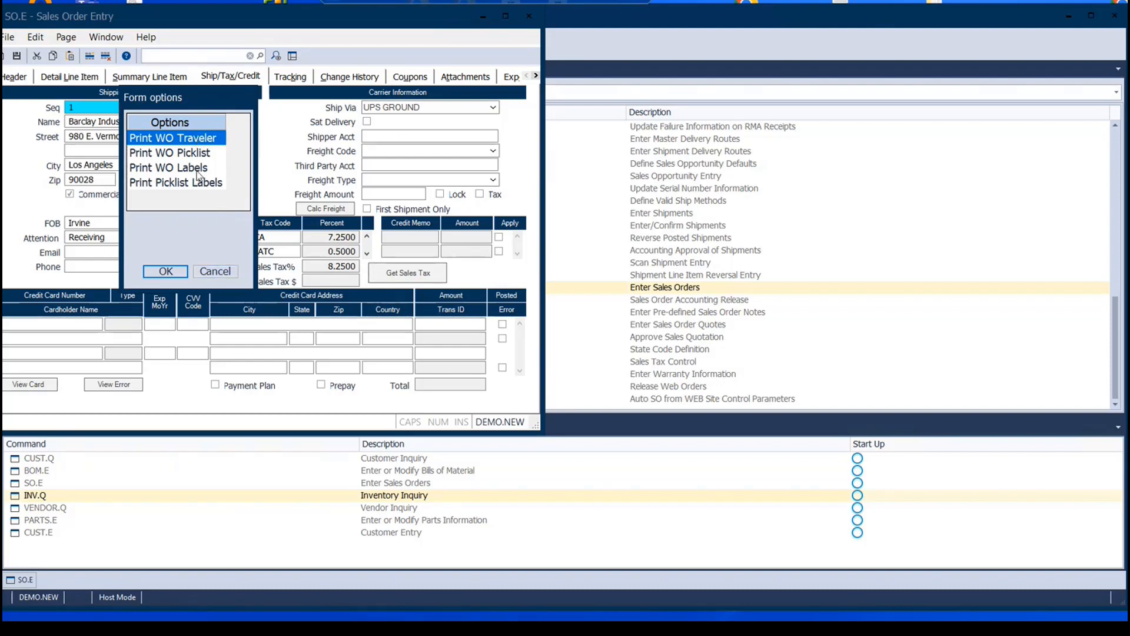
click(226, 272)
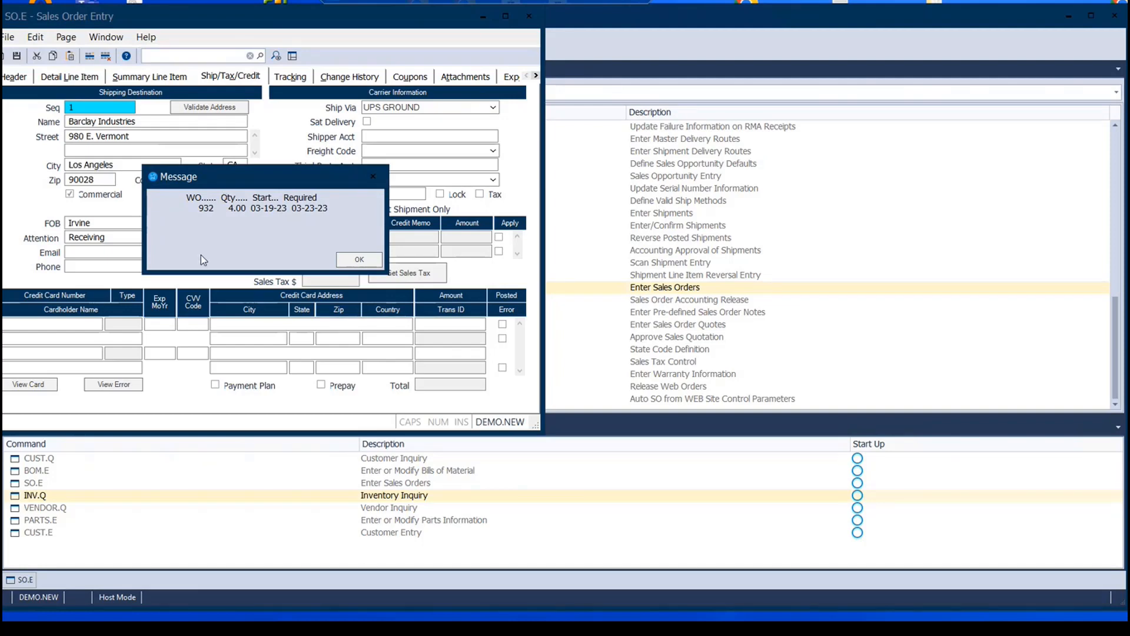
click(359, 261)
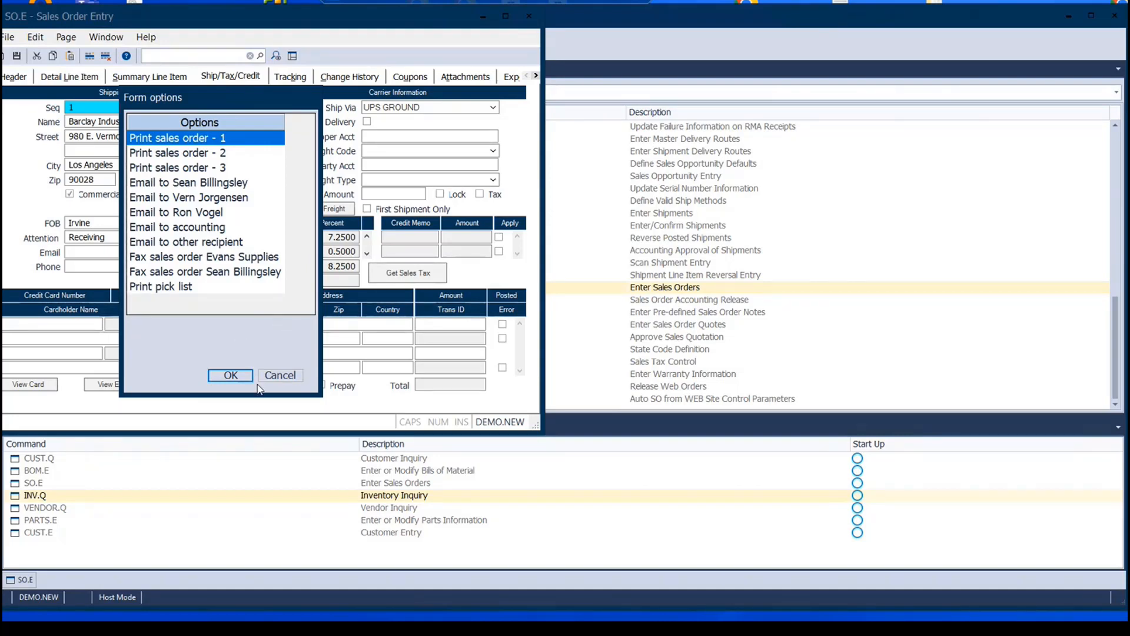
click(294, 373)
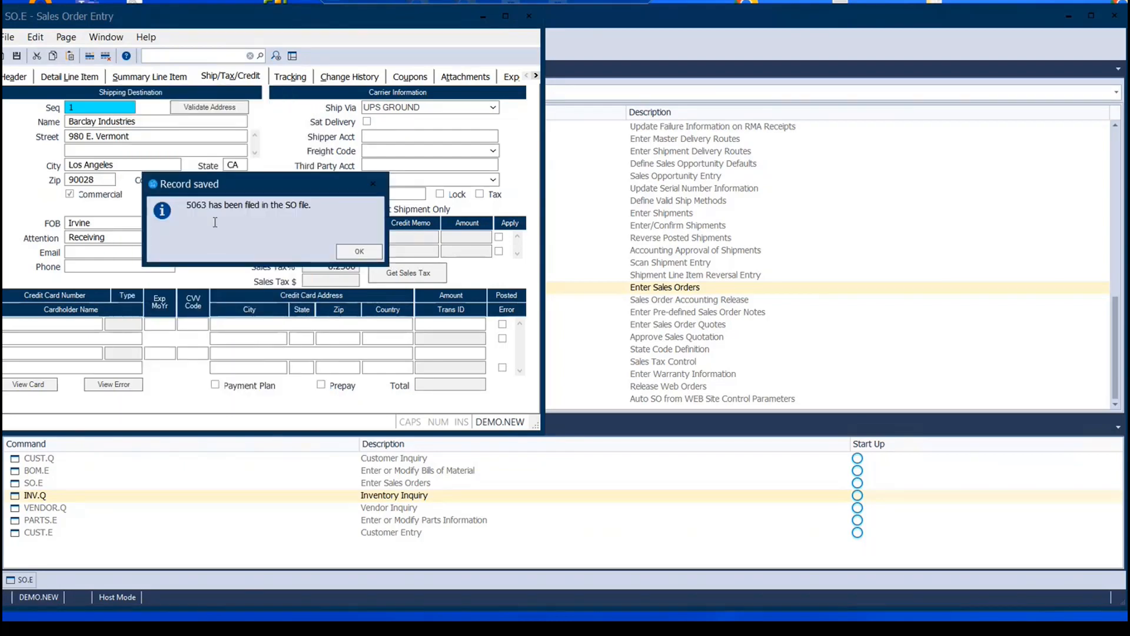